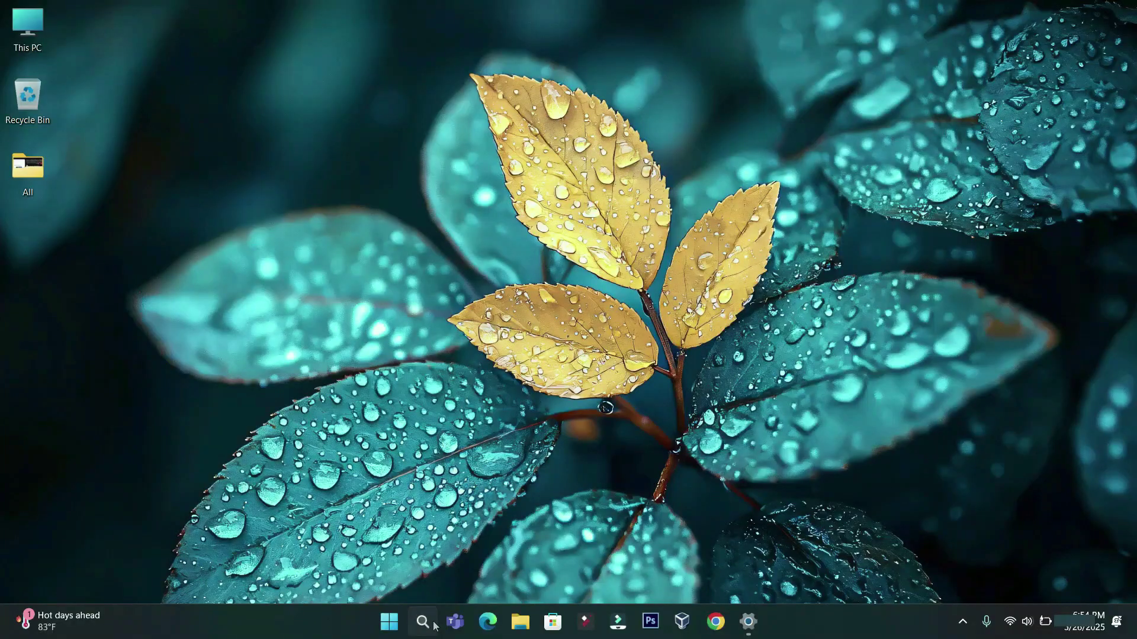
Search for 'control panel' and open the Network and Sharing Center under Network and Internet
left_click(423, 622)
type("control panel")
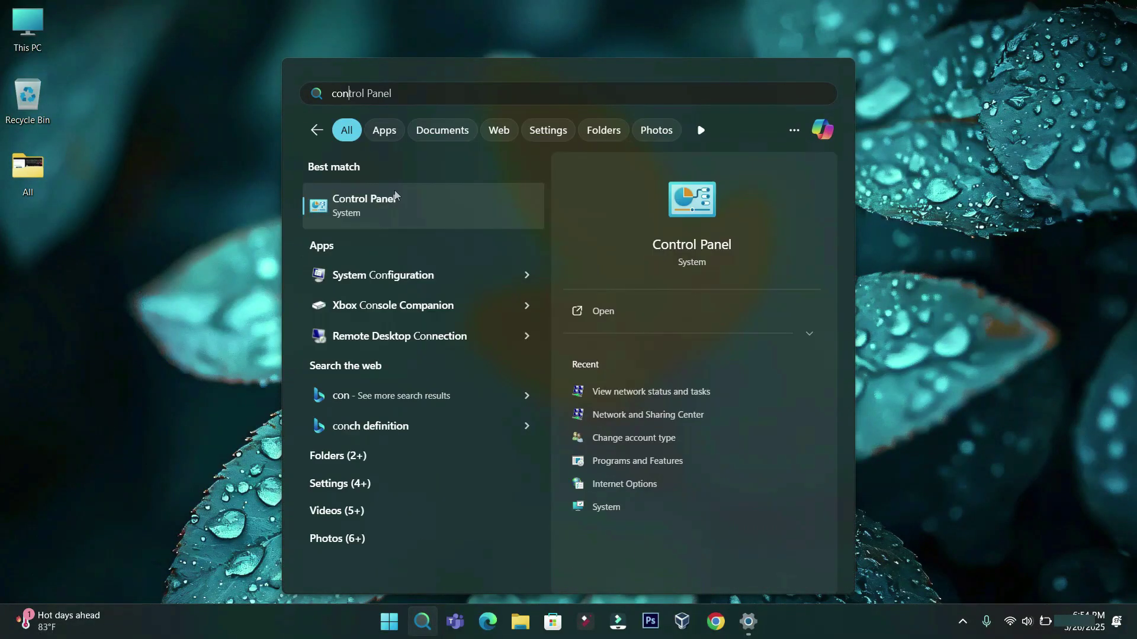
left_click(394, 190)
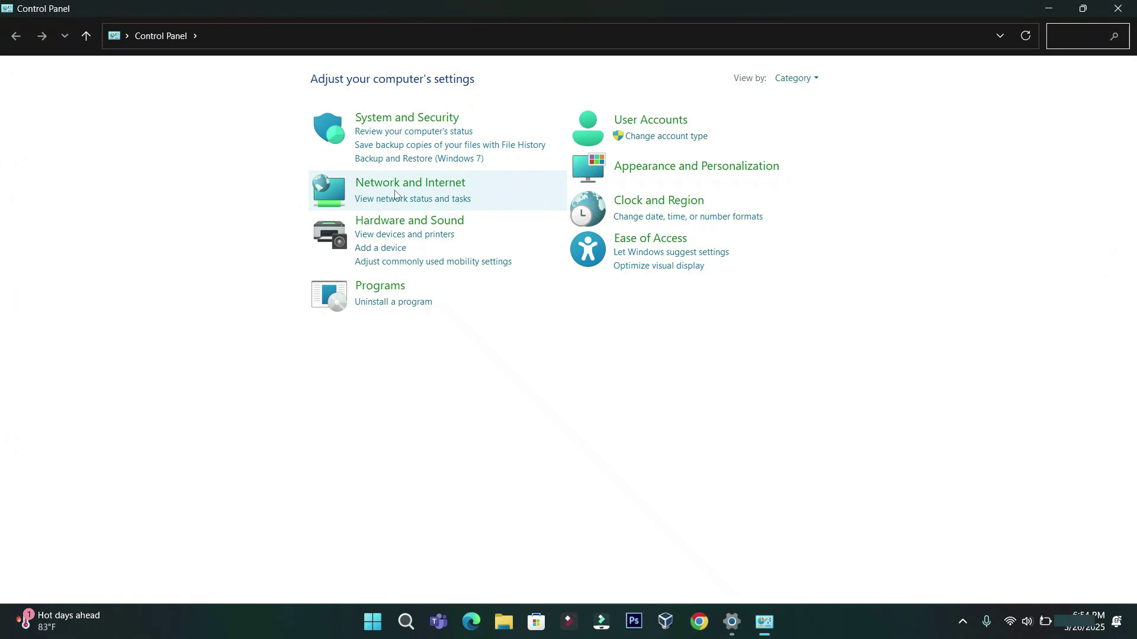
left_click(395, 192)
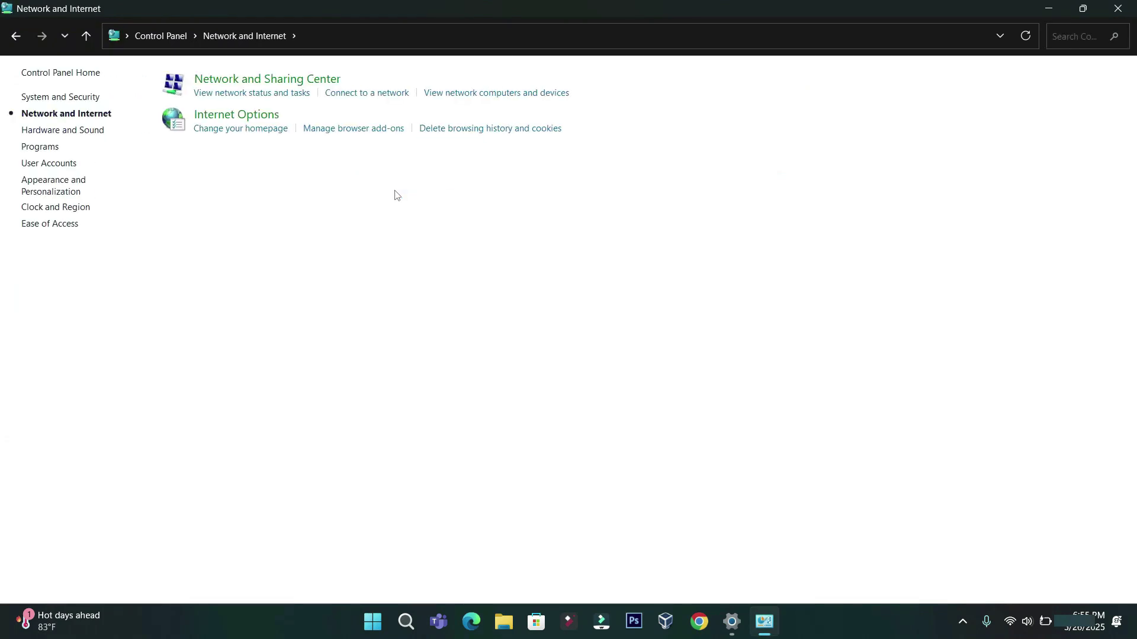
left_click(278, 92)
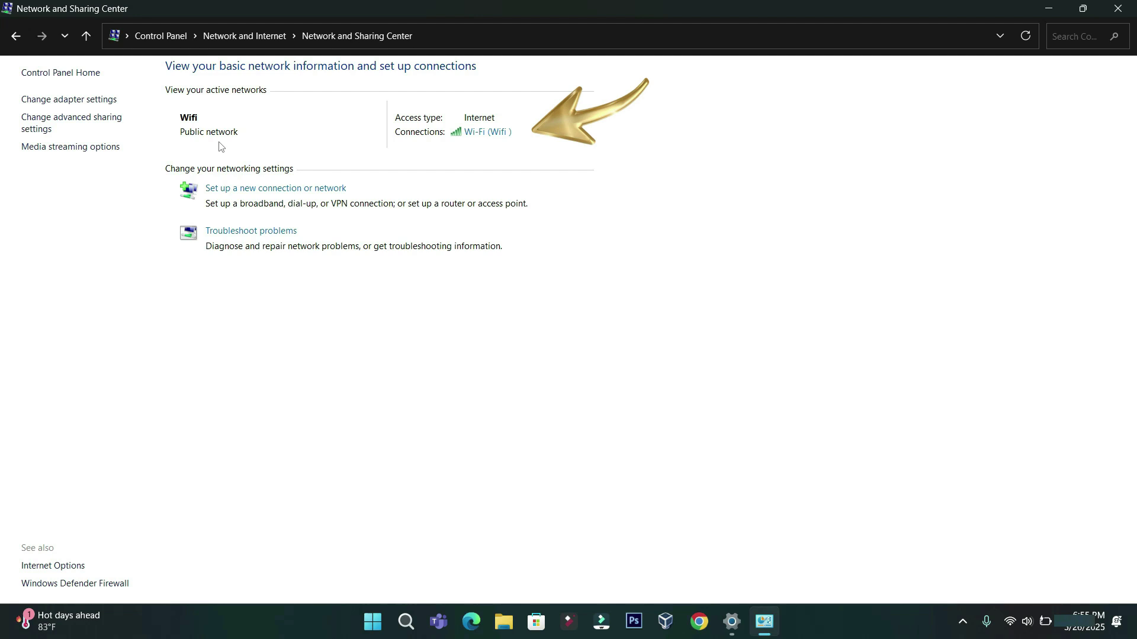
Turn on network discovery, file and printer sharing and public folder sharing, and disable password-protected sharing
left_click(101, 121)
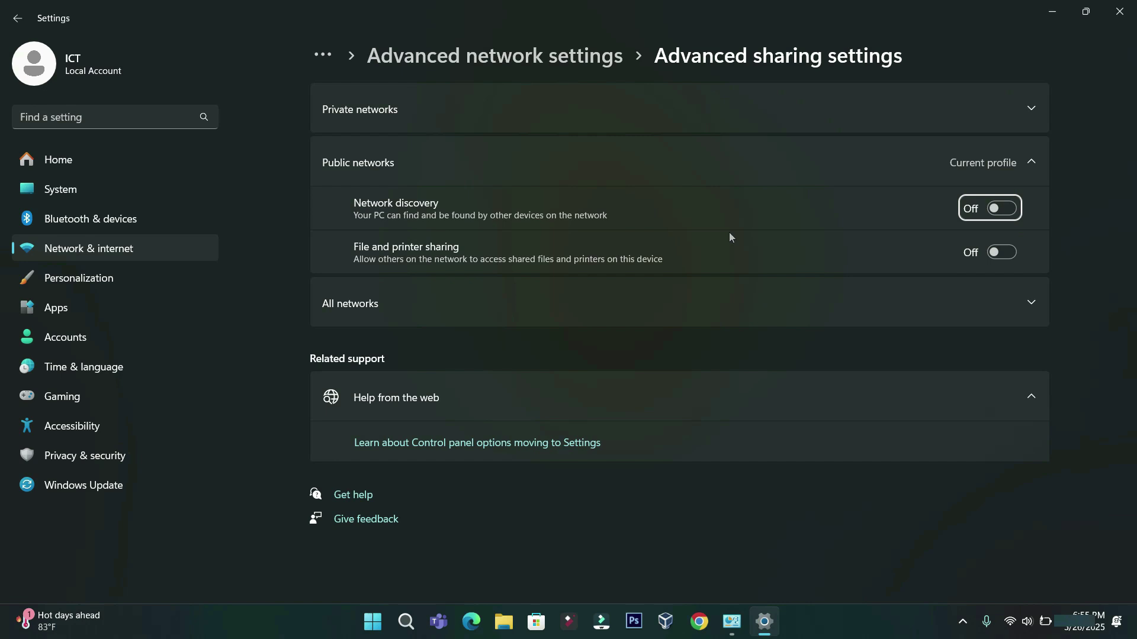
left_click(1002, 208)
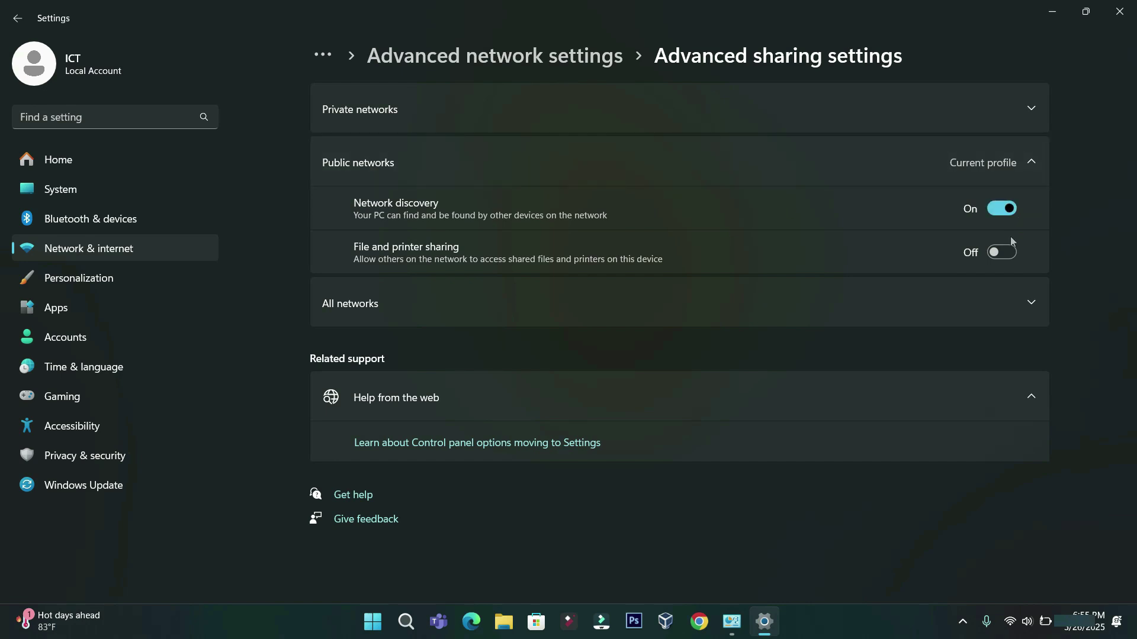
left_click(1006, 258)
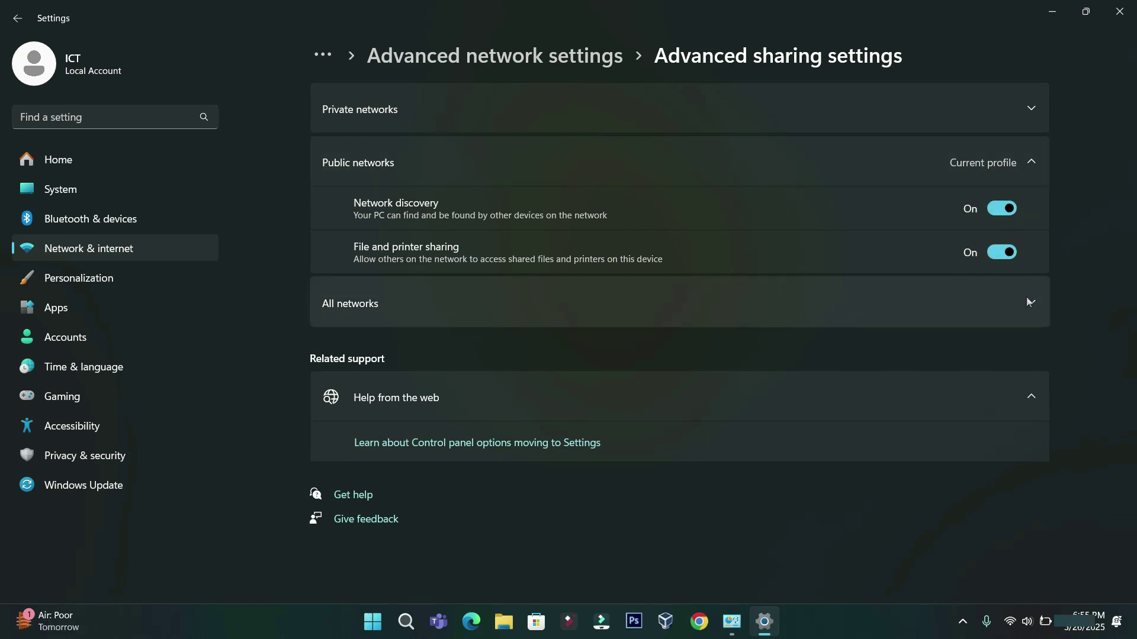
left_click(1028, 302)
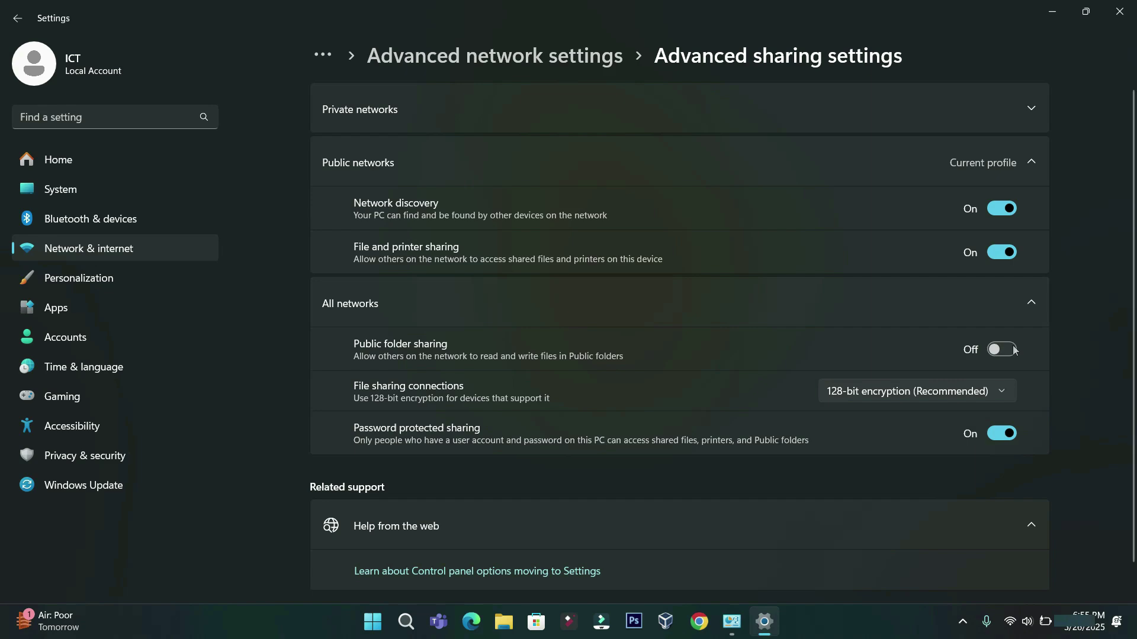
left_click(1011, 351)
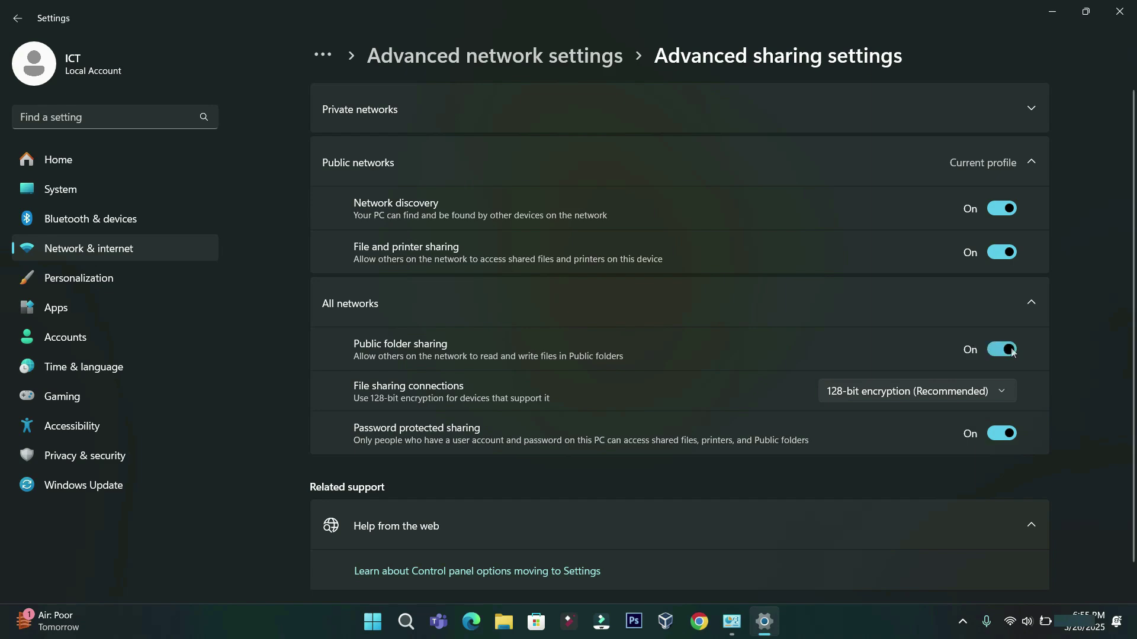
left_click(1001, 438)
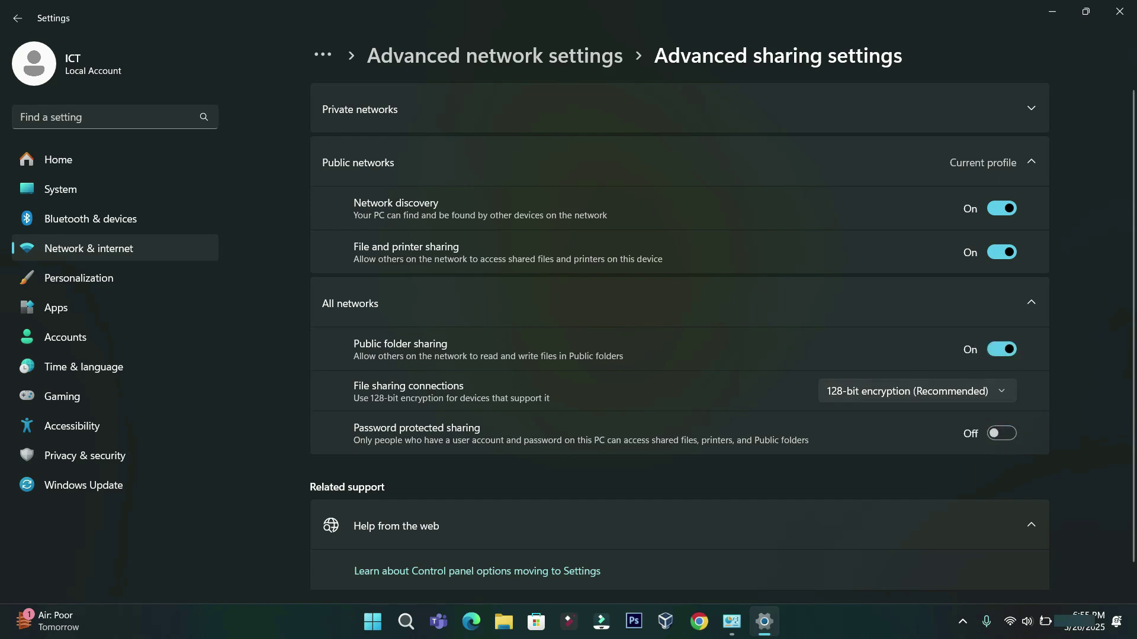
Close the settings windows and go to the Music folder in This PC
left_click(1119, 12)
left_click(1118, 8)
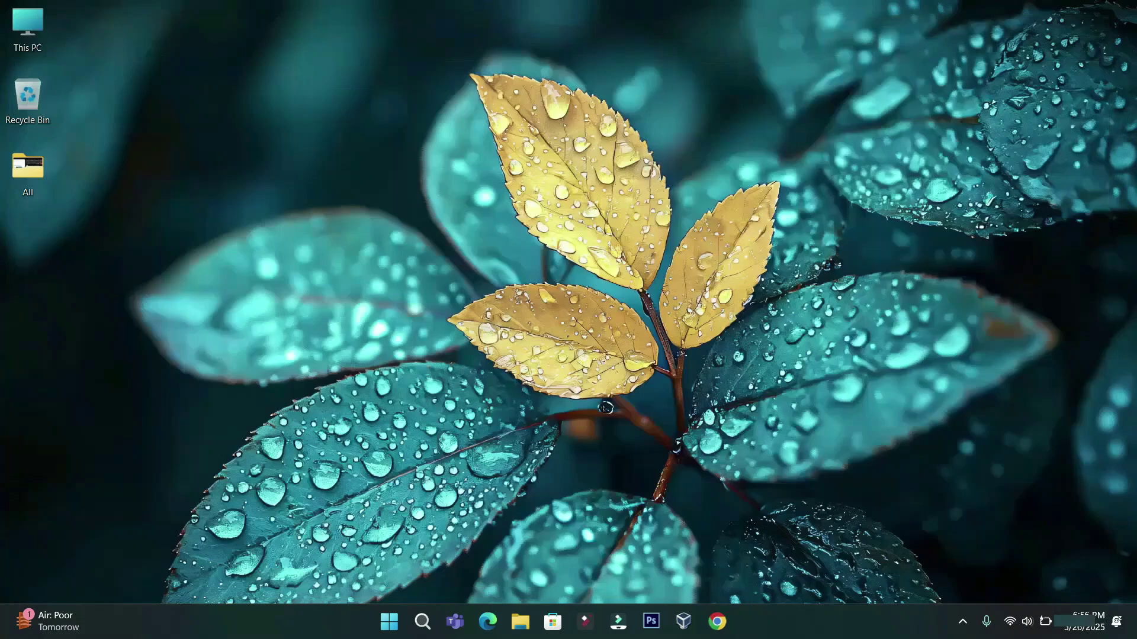
double_click(38, 34)
left_click(66, 305)
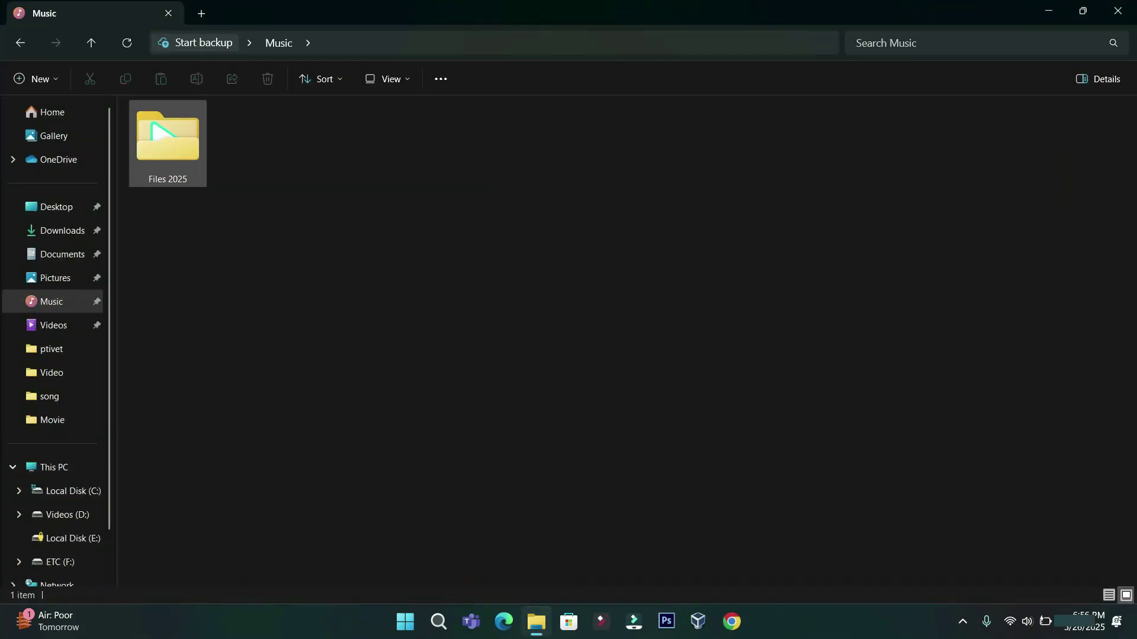
Share the Files 2025 folder with Everyone at Read/Write permission
left_click(188, 144)
right_click(188, 145)
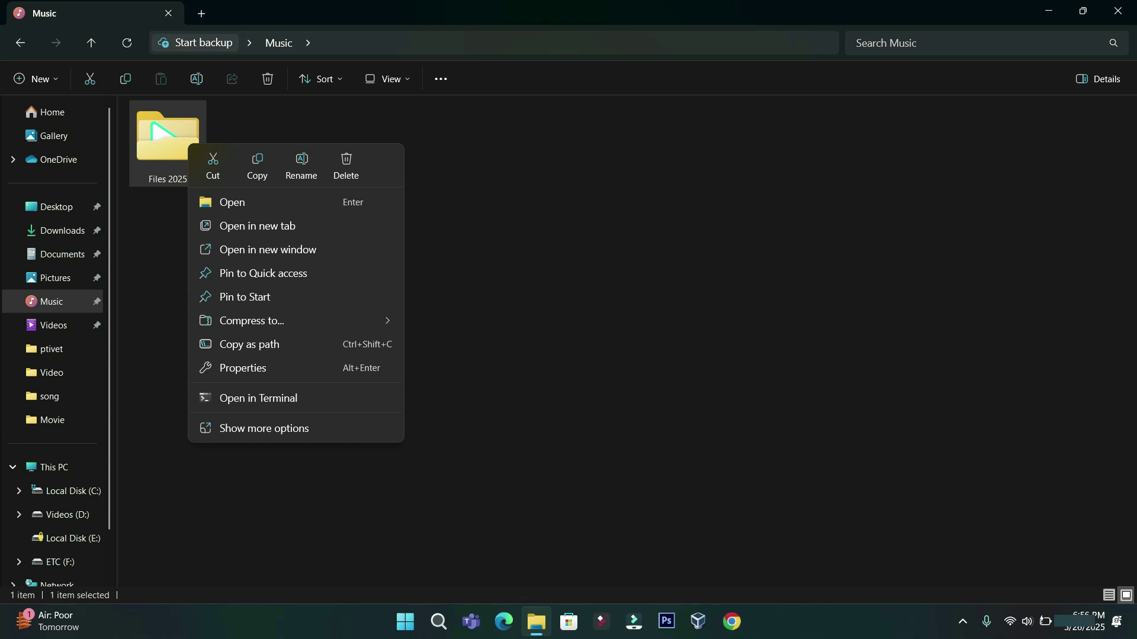
left_click(264, 428)
mouse_move(302, 303)
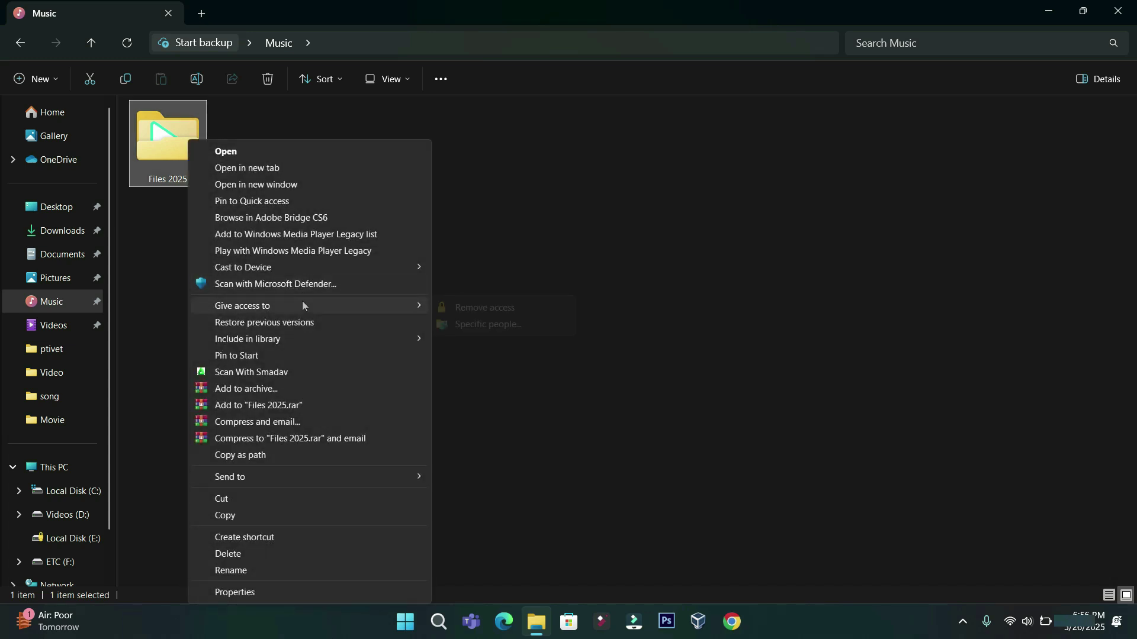
left_click(477, 325)
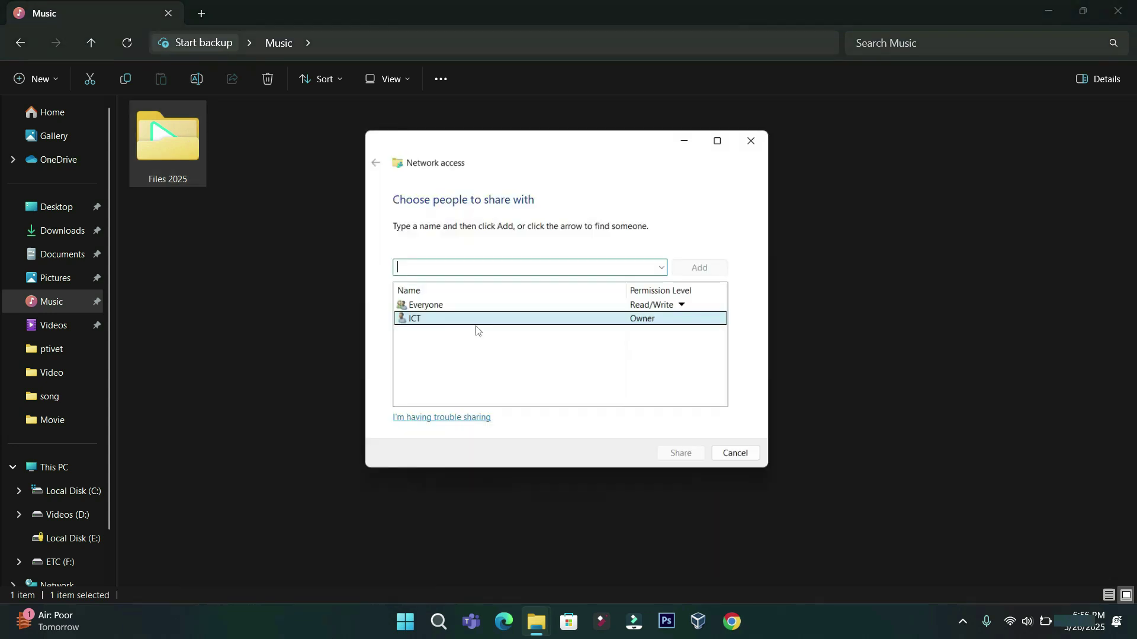
left_click(678, 307)
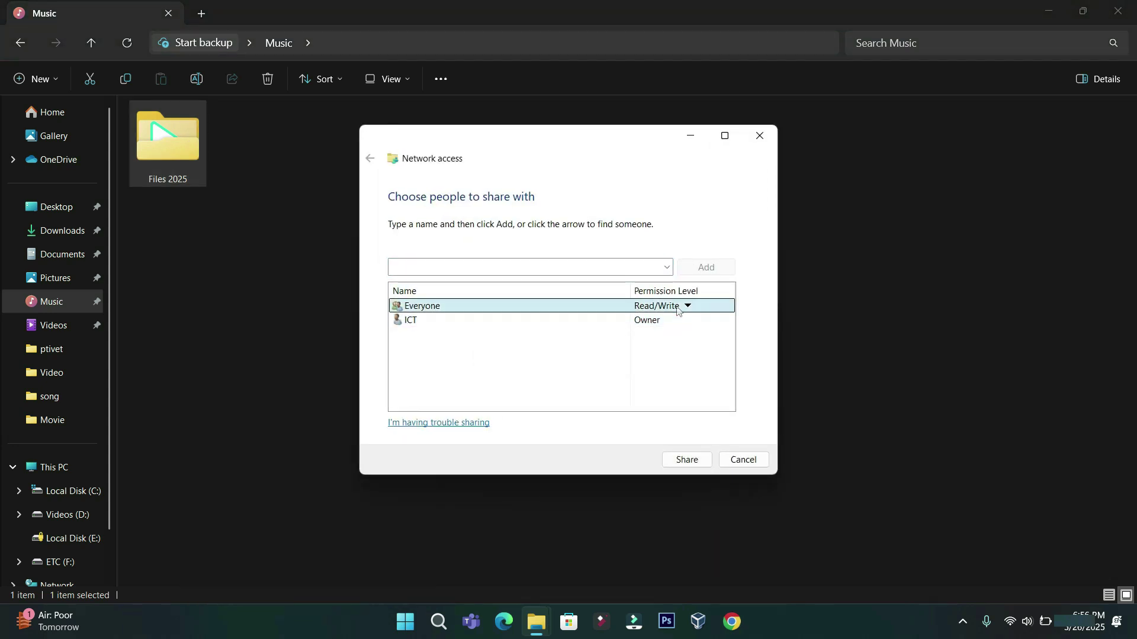
left_click(678, 308)
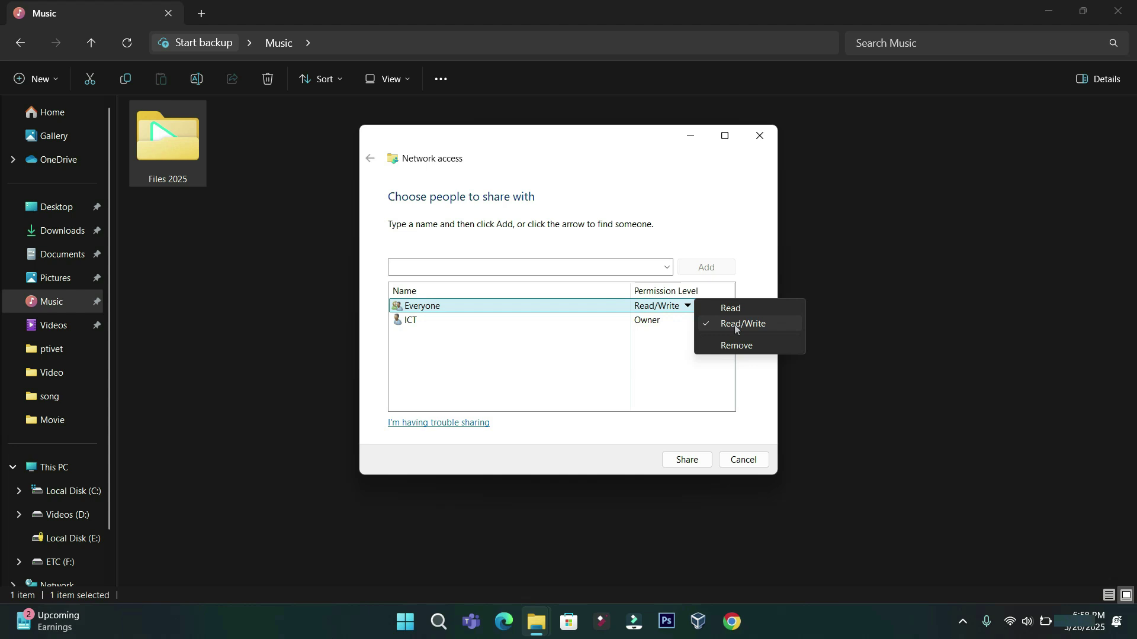
left_click(734, 326)
left_click(690, 461)
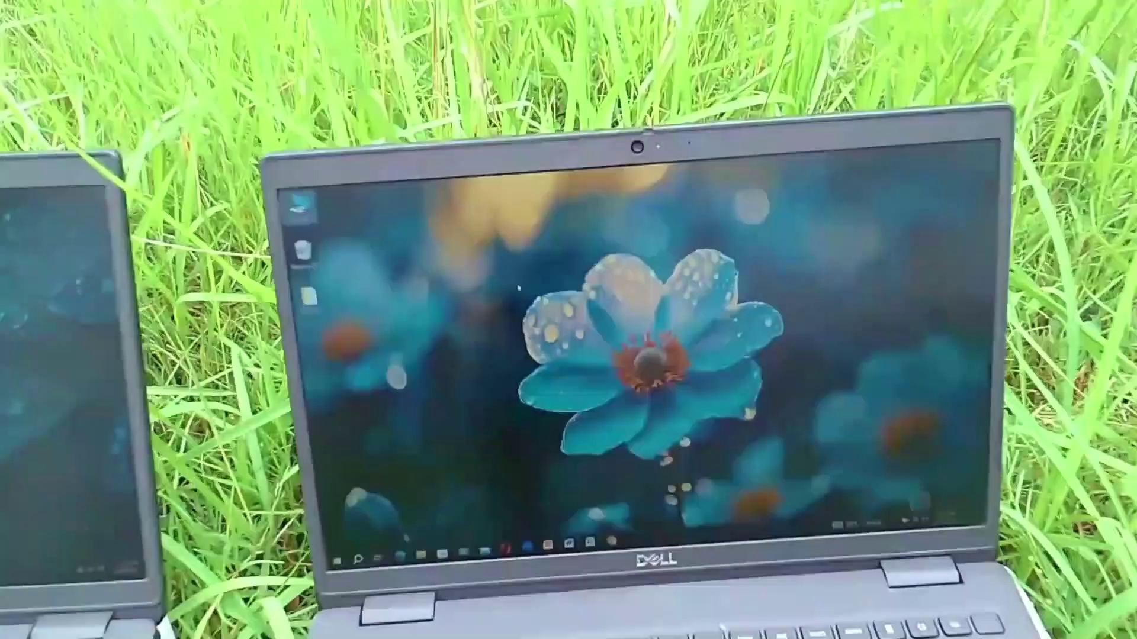
On the second PC, turn off password-protected sharing under All Networks in advanced sharing settings and save
left_click(54, 628)
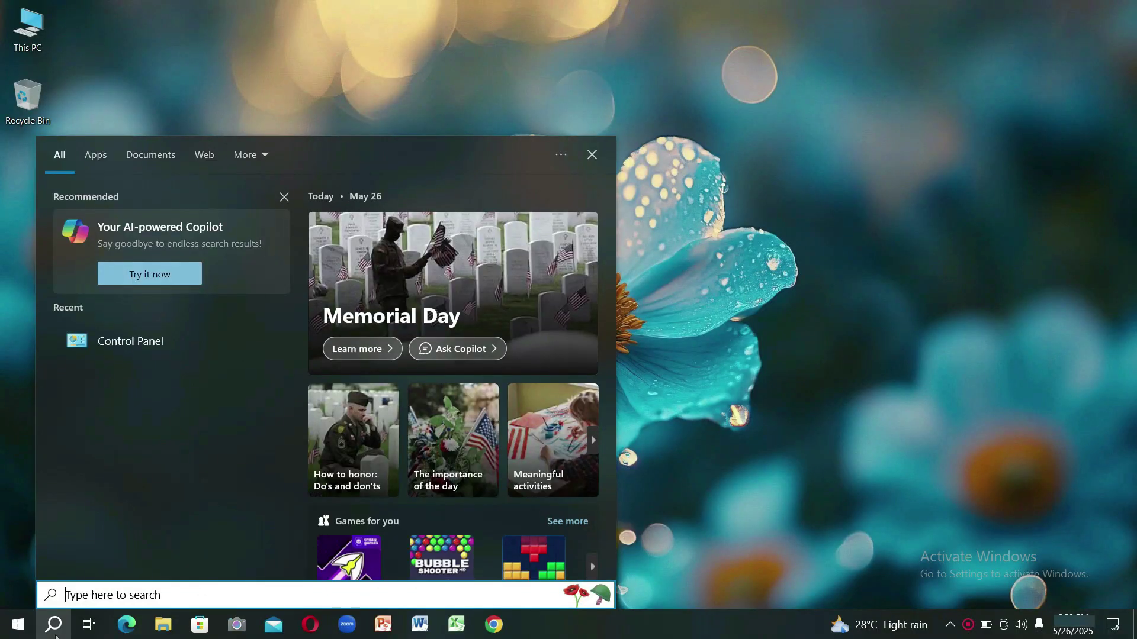
left_click(131, 341)
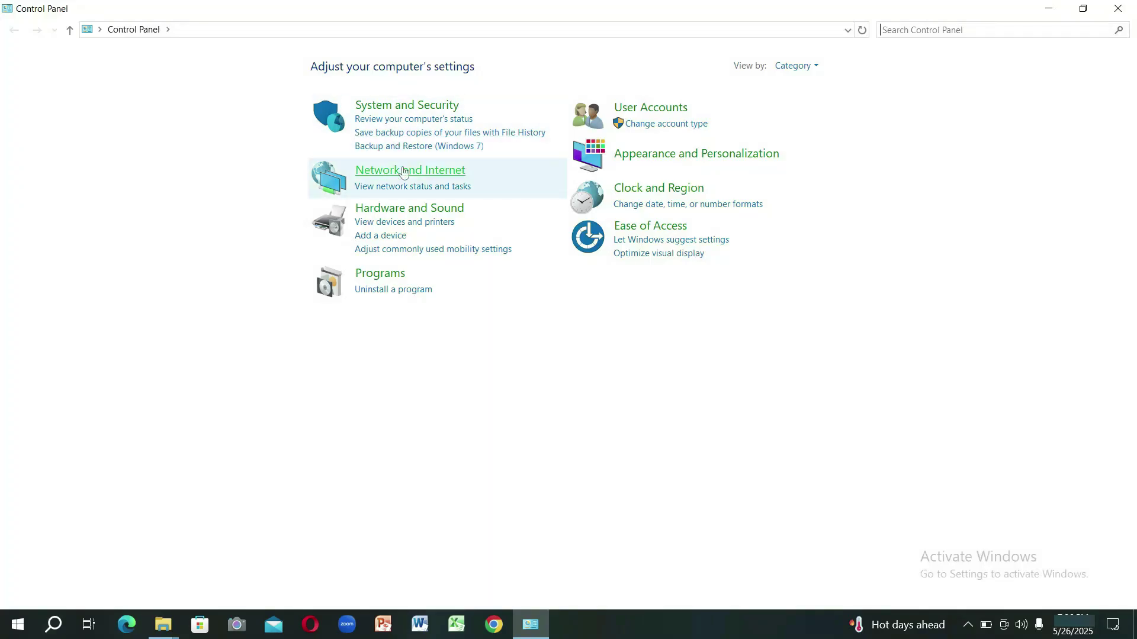
left_click(402, 172)
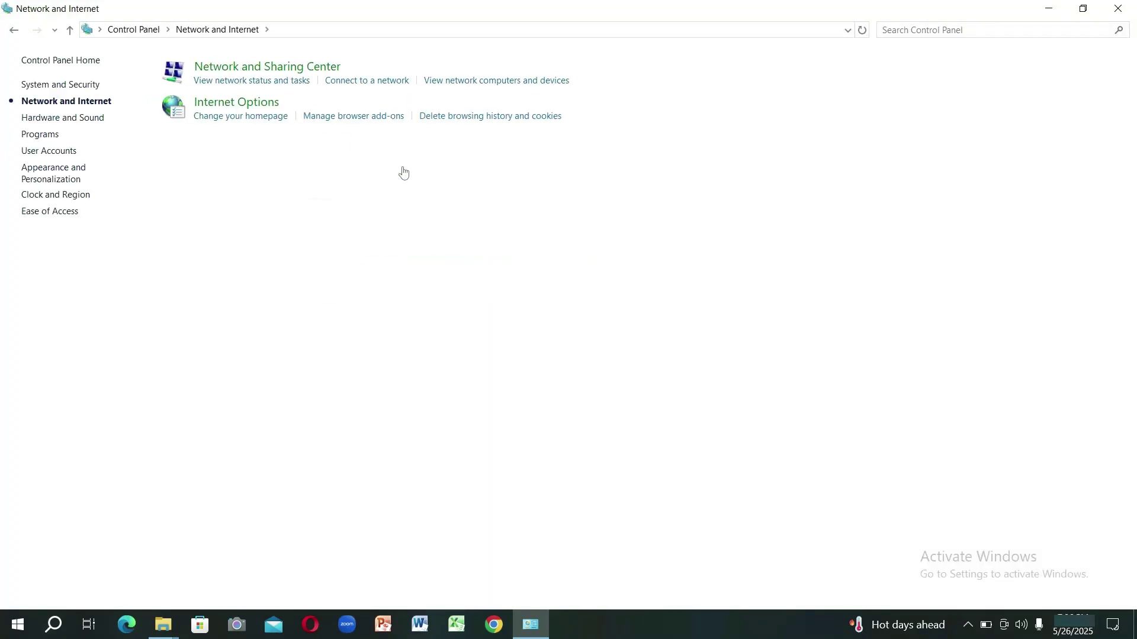
left_click(283, 82)
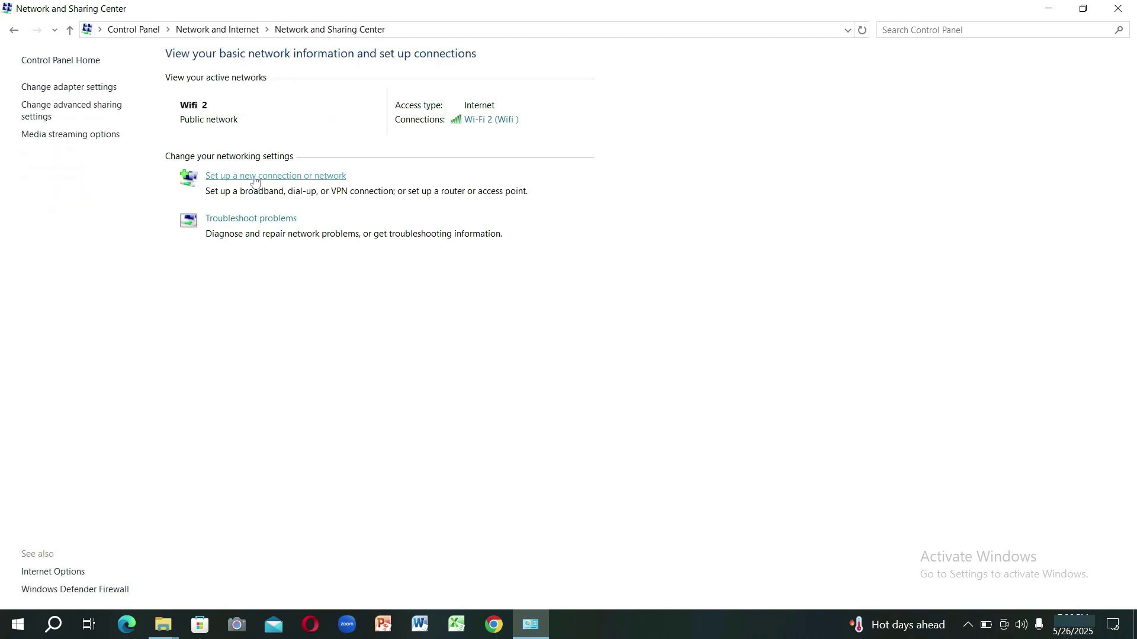
left_click(122, 115)
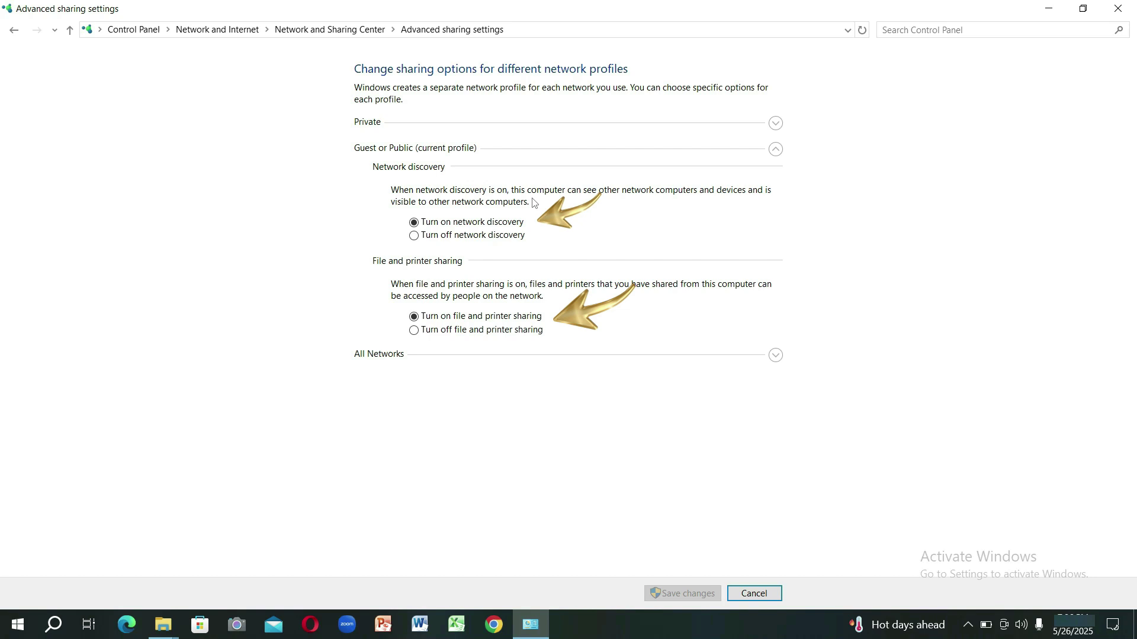
left_click(776, 356)
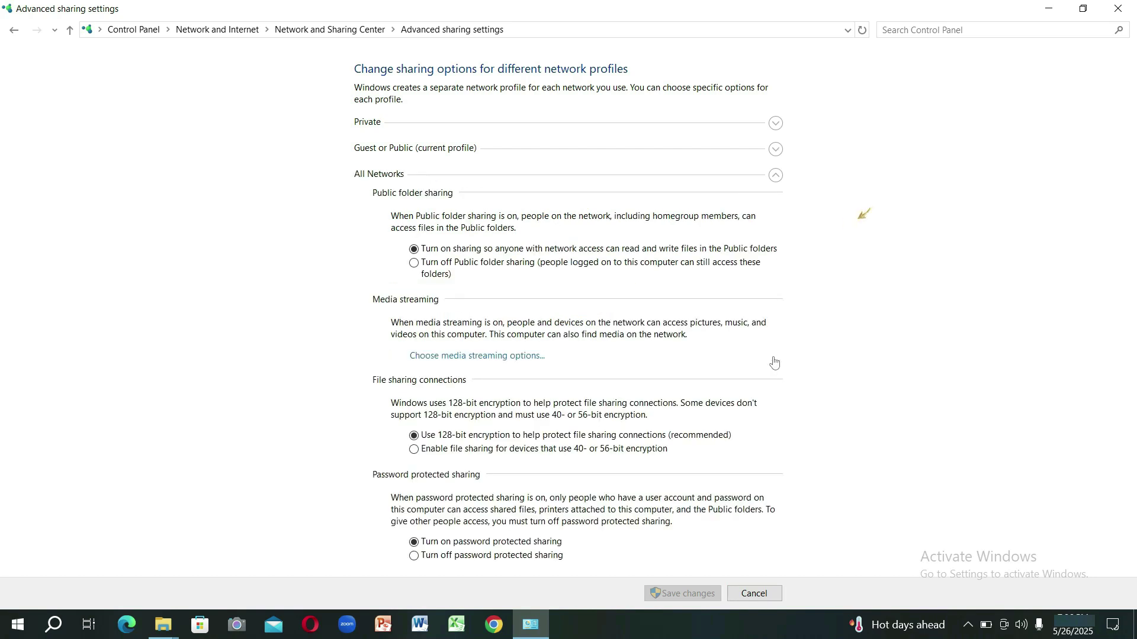
left_click(453, 560)
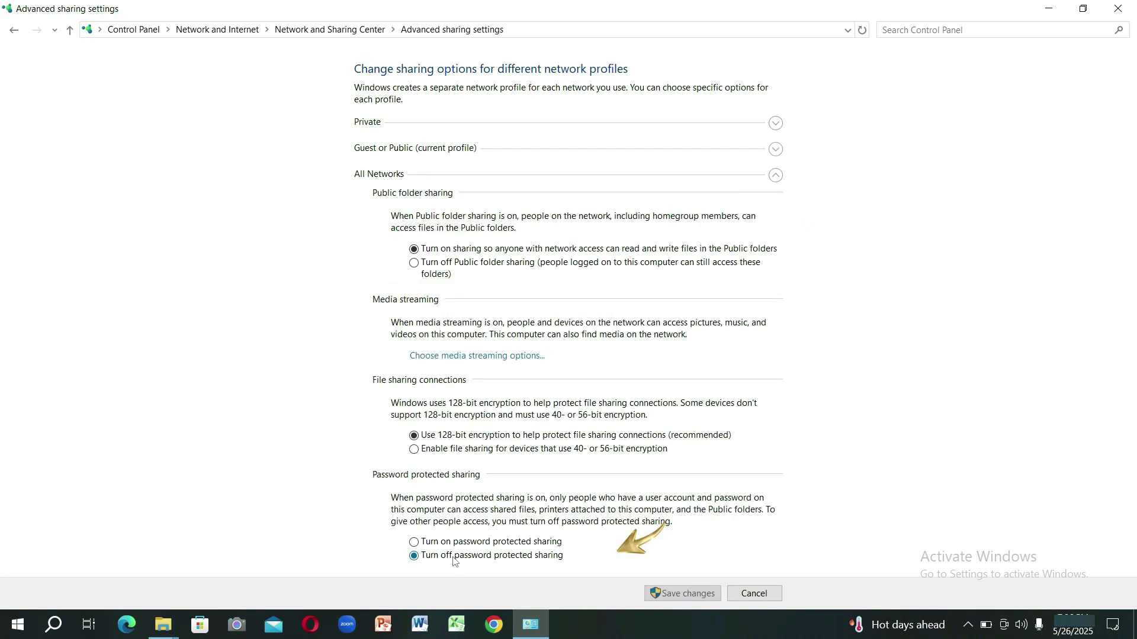
left_click(677, 595)
Open \\DESKTOP-C4EFIG0\users\ICT\Music\Files 2025 from the Run dialog
left_click(1118, 9)
left_click(54, 625)
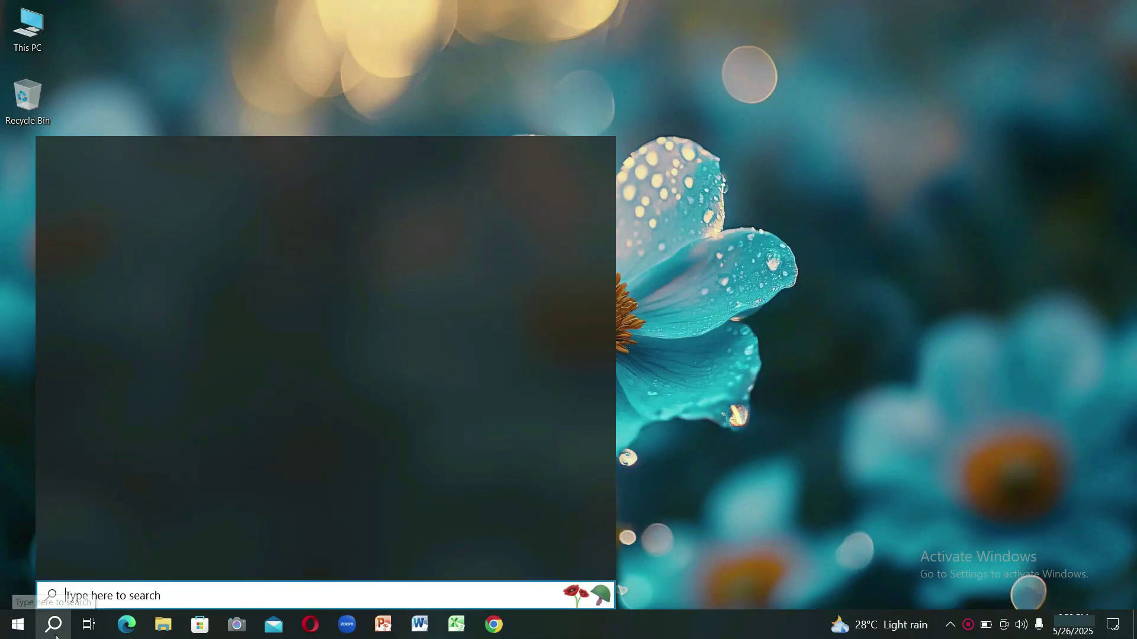
type("run")
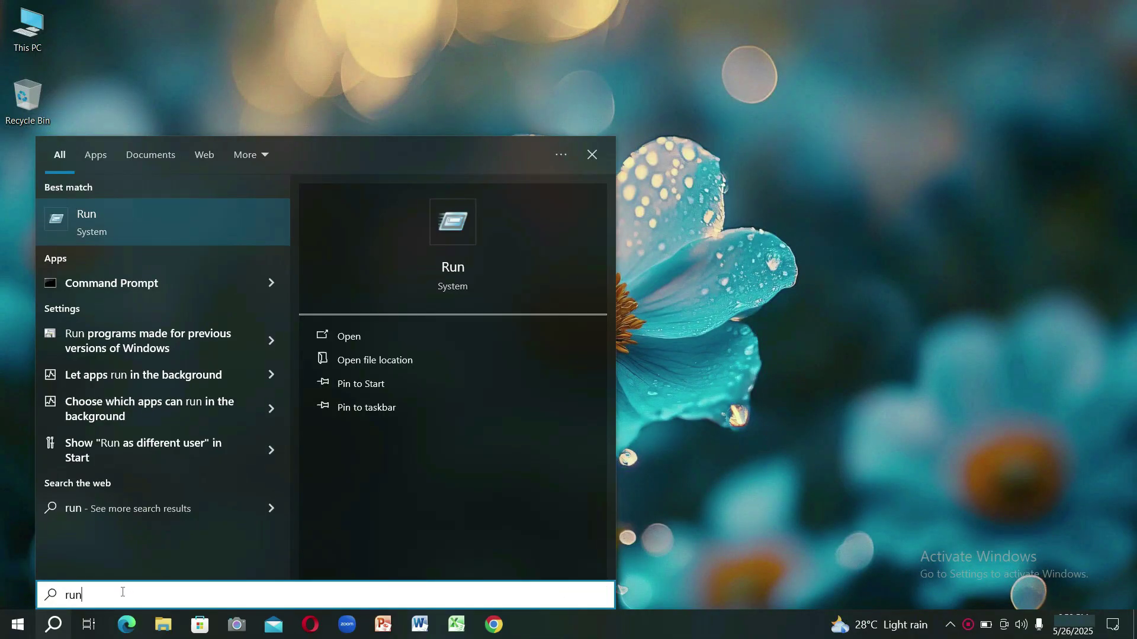
left_click(120, 218)
key("BackSpace")
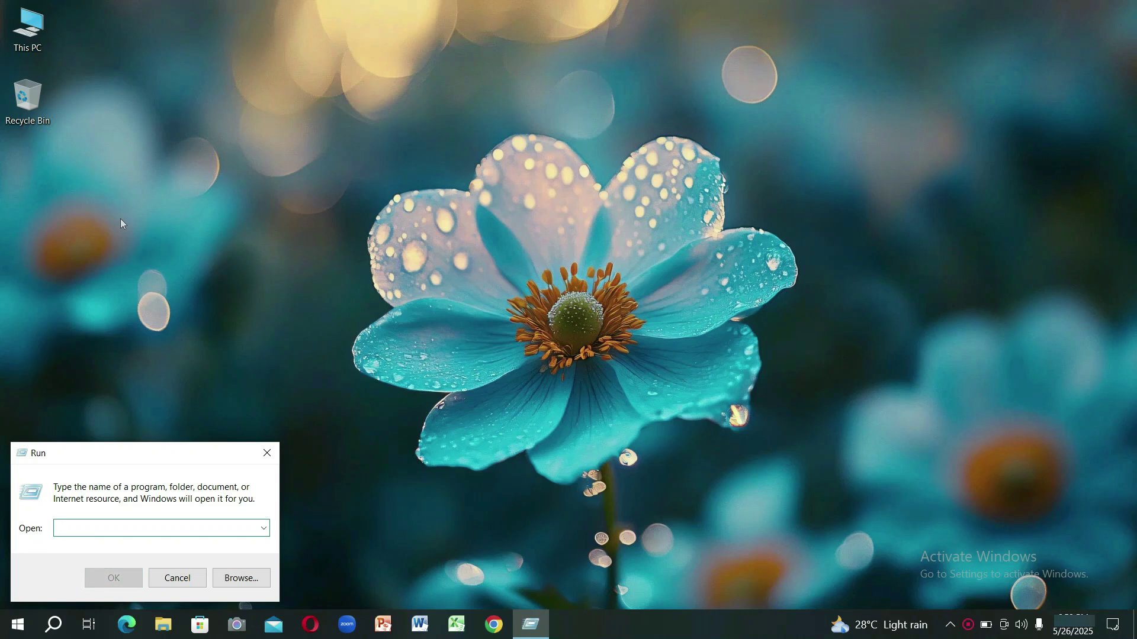
type("\\\\")
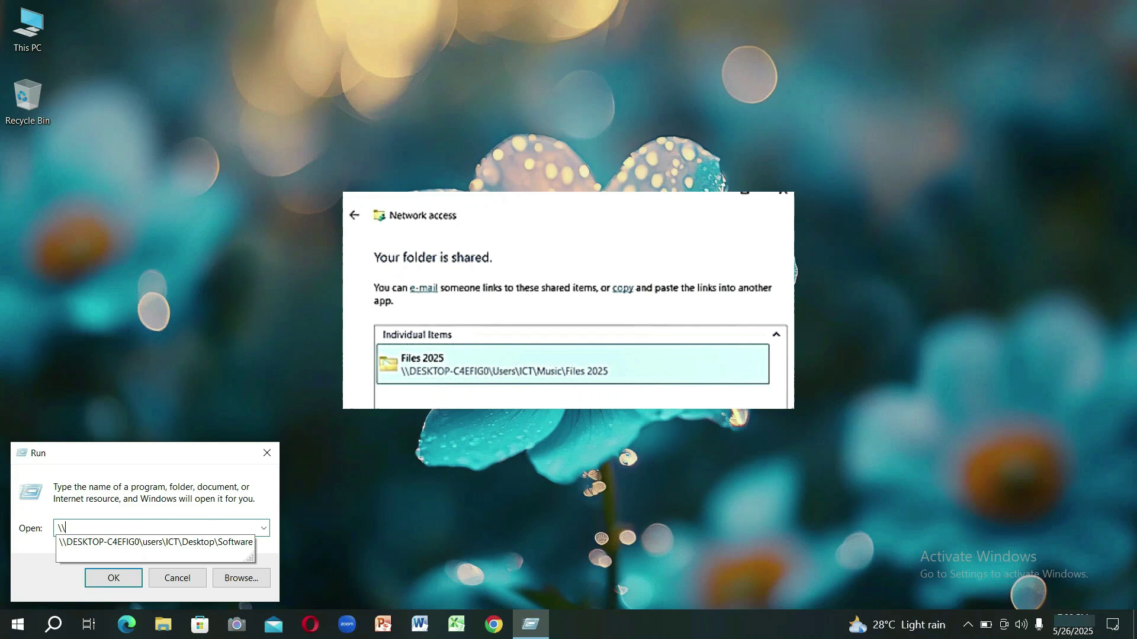
type("DESKTOP-C4EFIG0\\users\\ICT\\")
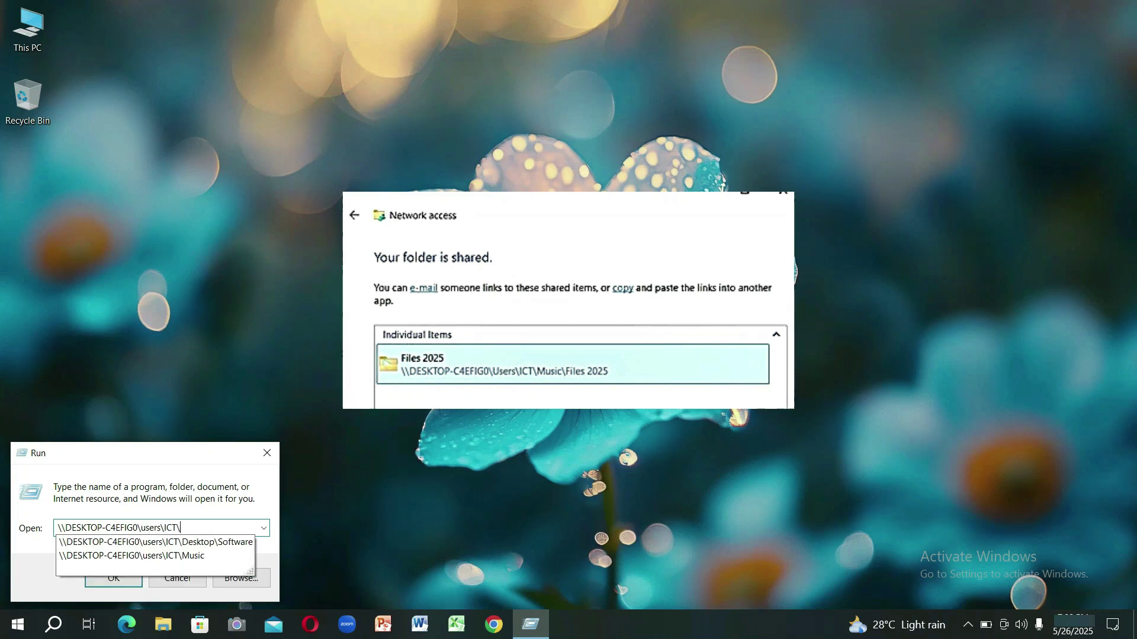
type("Music\\")
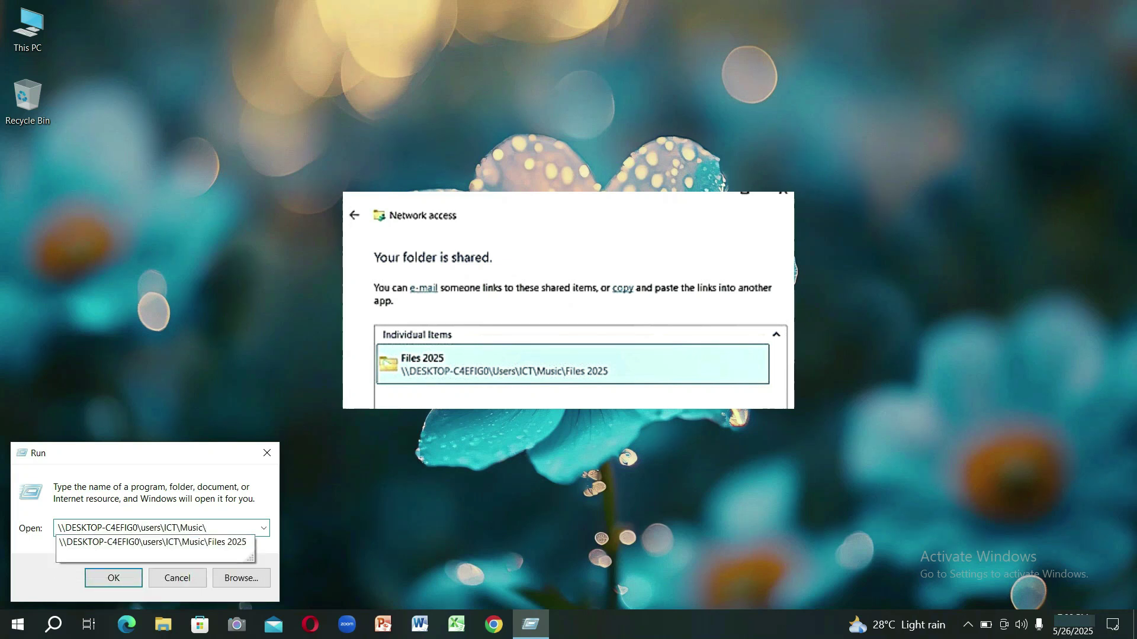
type("Files 2025")
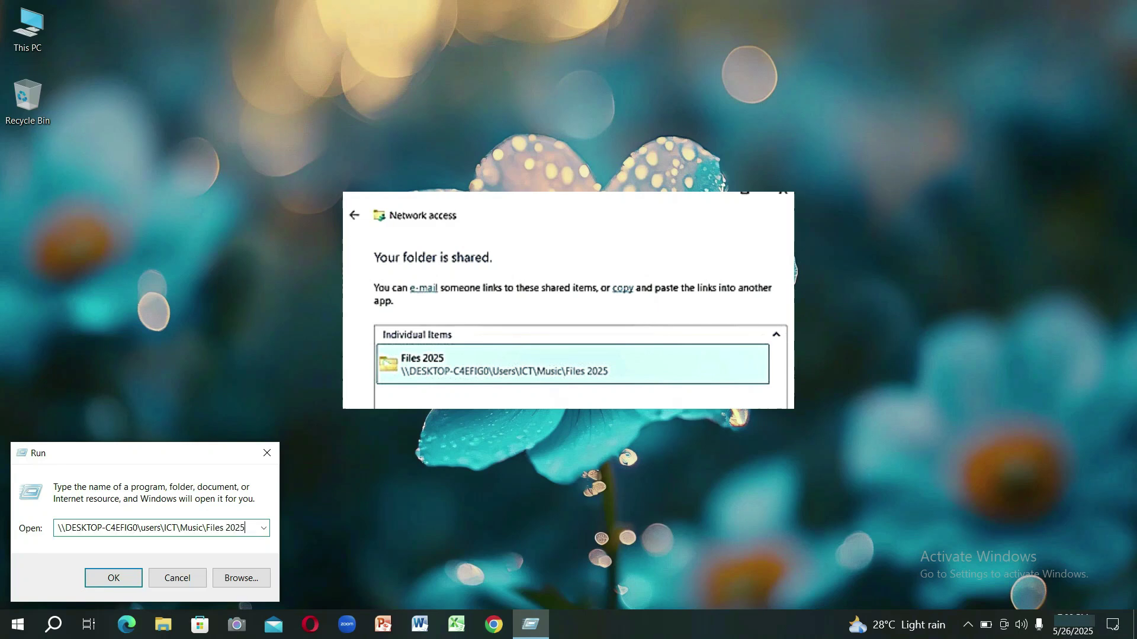
key("Return")
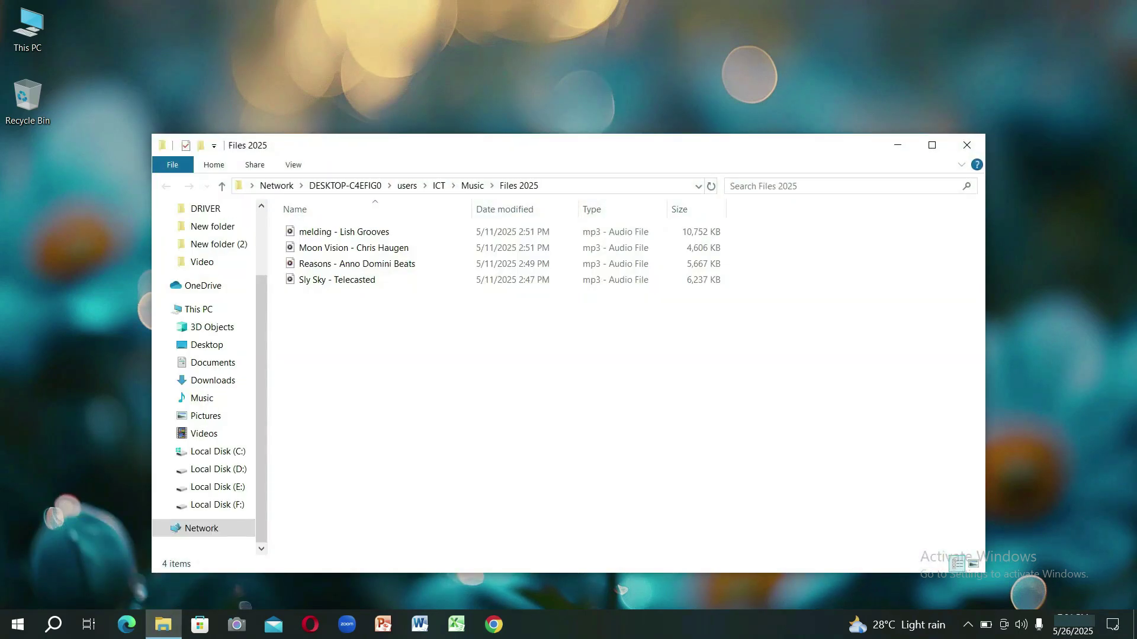
Copy all four mp3 tracks from the shared Files 2025 window, then close it
key("super+Up")
left_click_drag(307, 177, 311, 94)
right_click(311, 108)
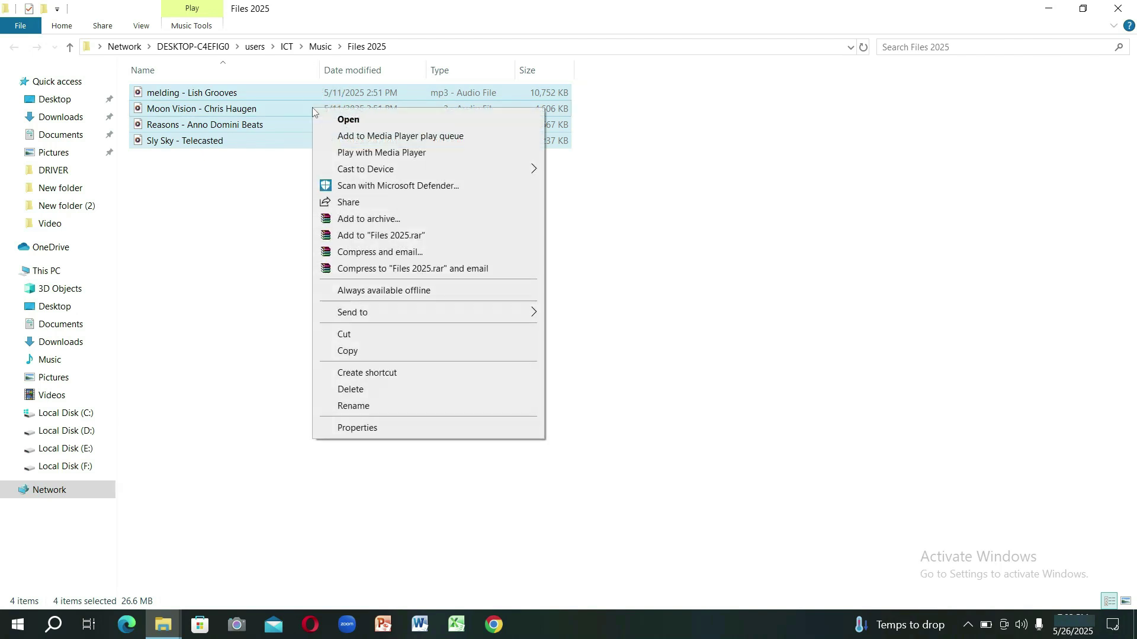
left_click(371, 353)
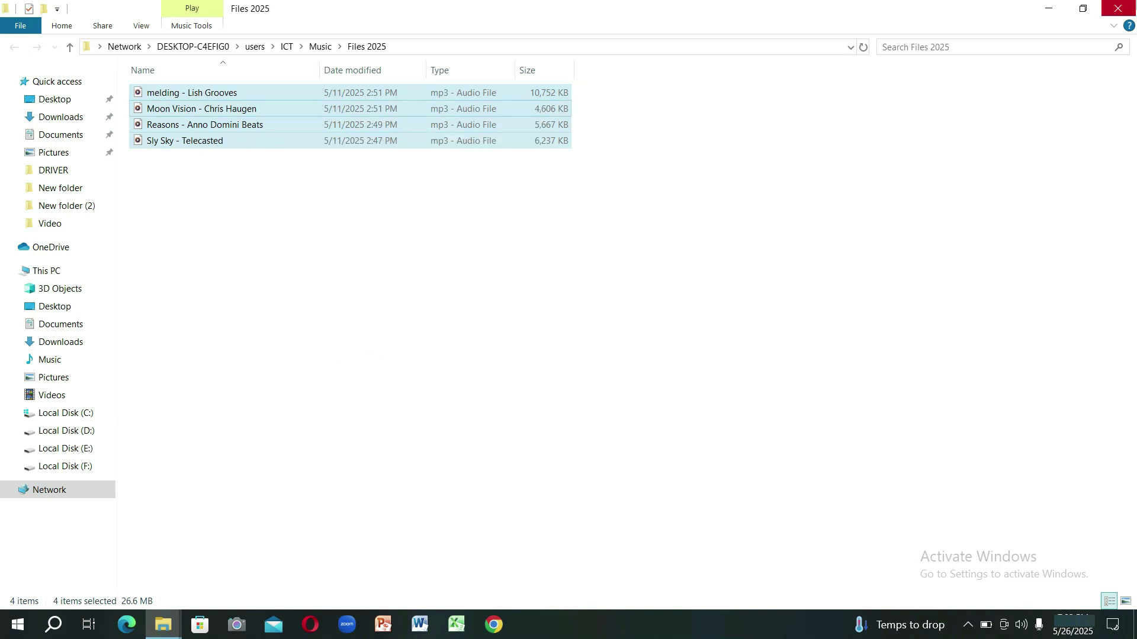
left_click(1118, 8)
Create a desktop folder named 'New folder' and paste the four tracks into it
right_click(20, 173)
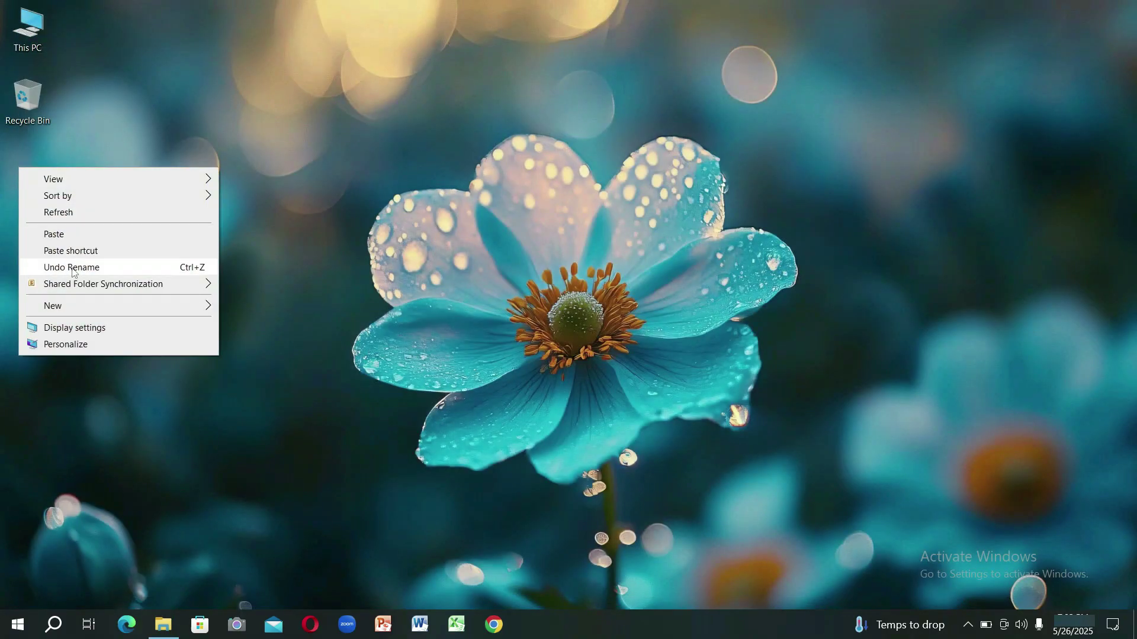
mouse_move(147, 306)
left_click(247, 308)
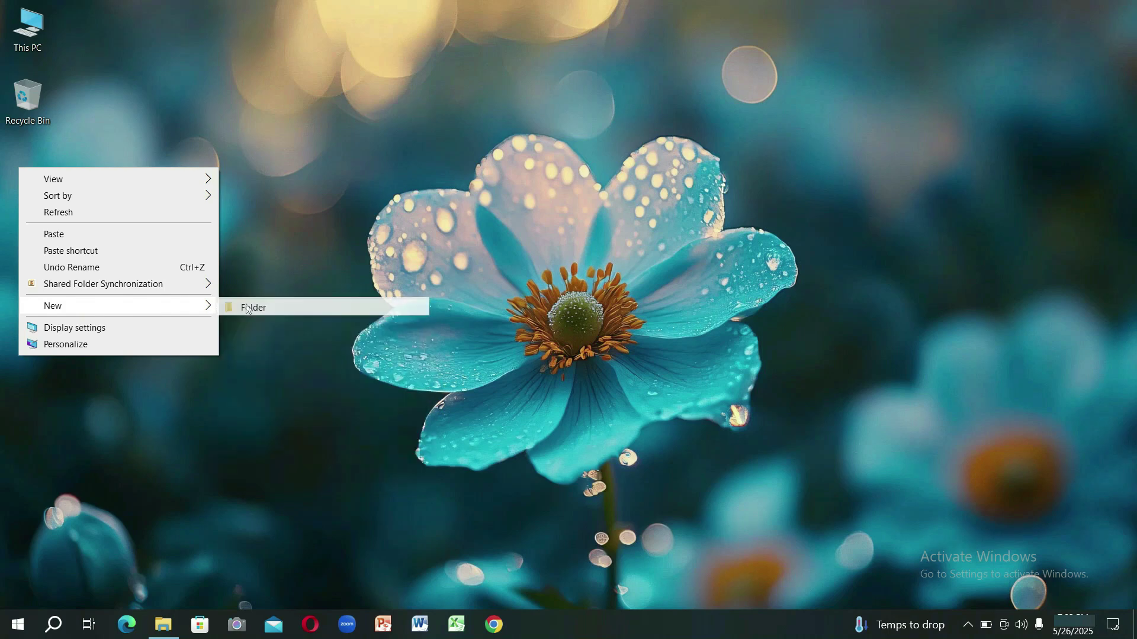
key("Return")
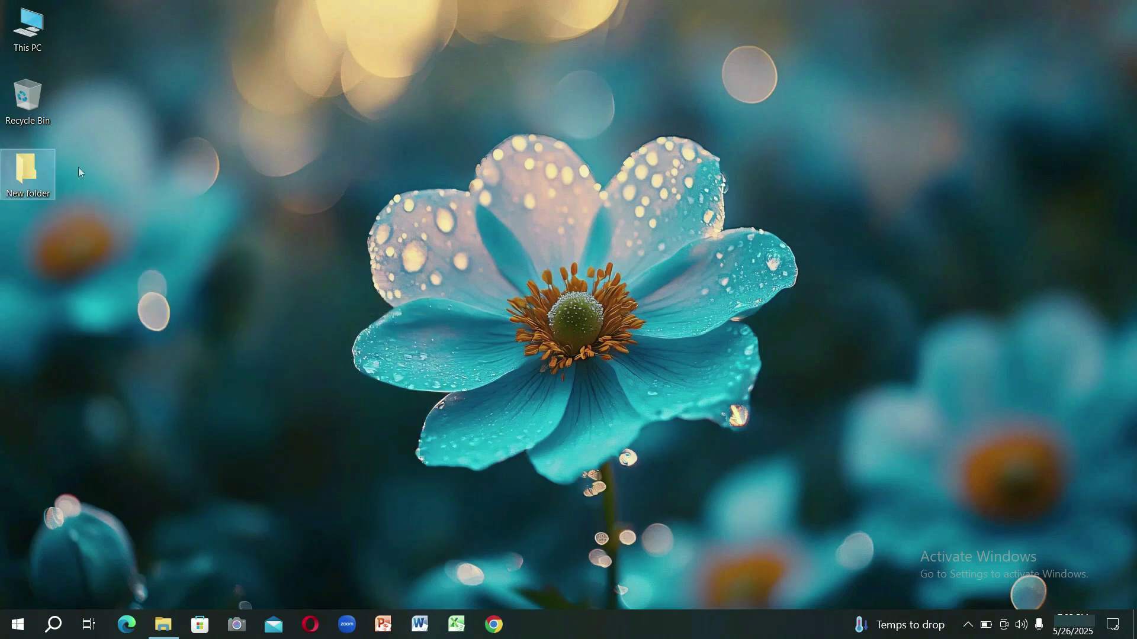
double_click(41, 175)
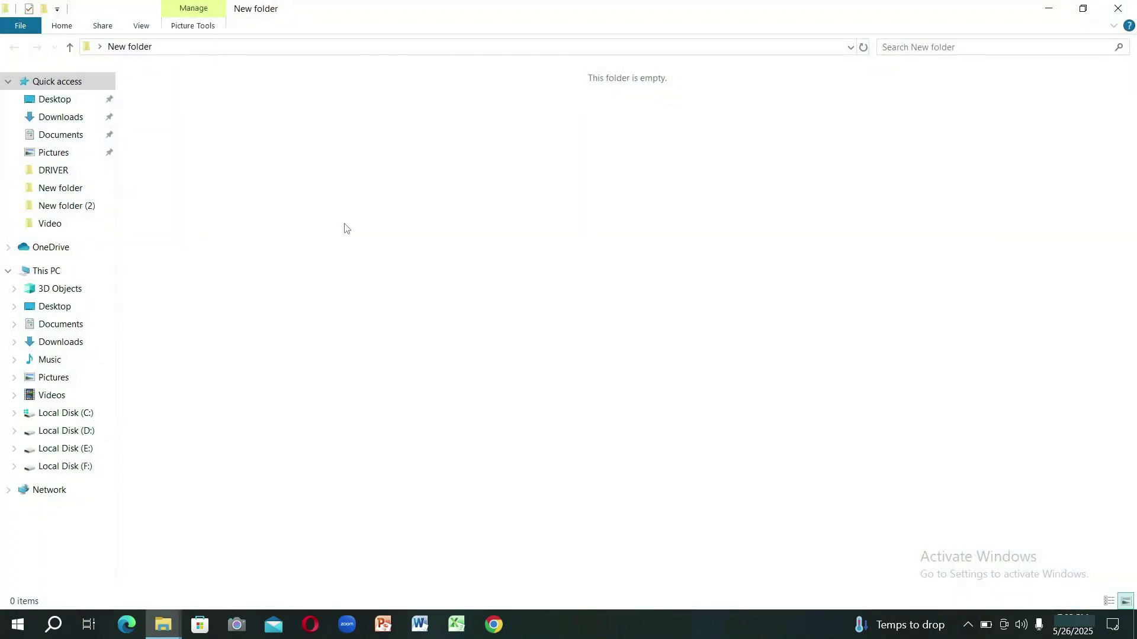
key("ctrl+v")
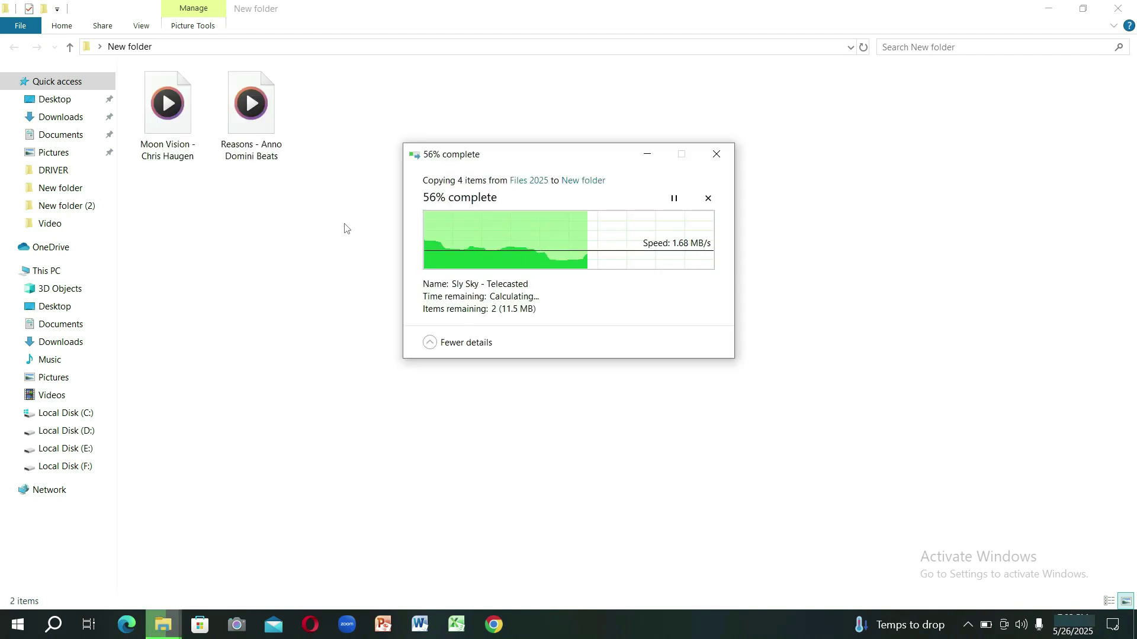
left_click(523, 260)
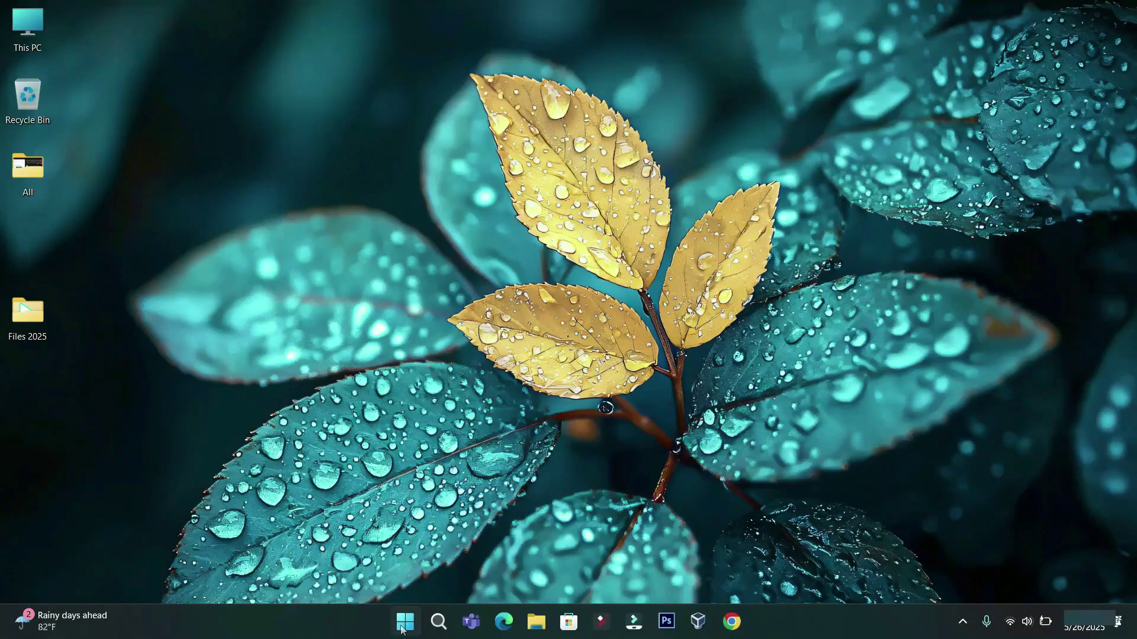
Set Nearby sharing to Everyone nearby in Settings > System
left_click(401, 627)
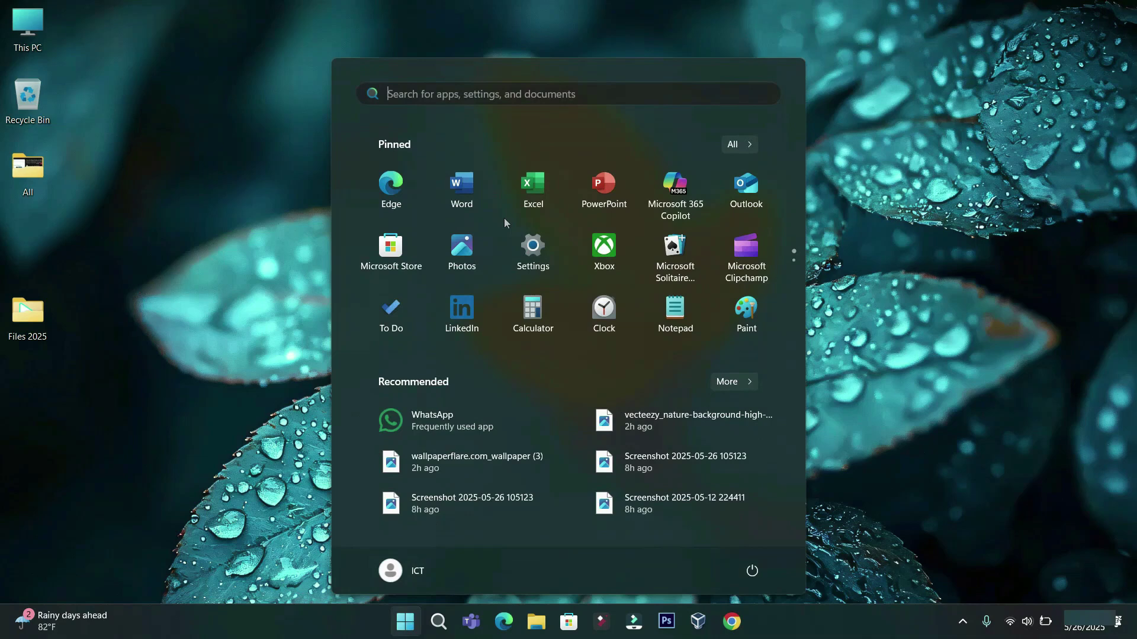
left_click(566, 237)
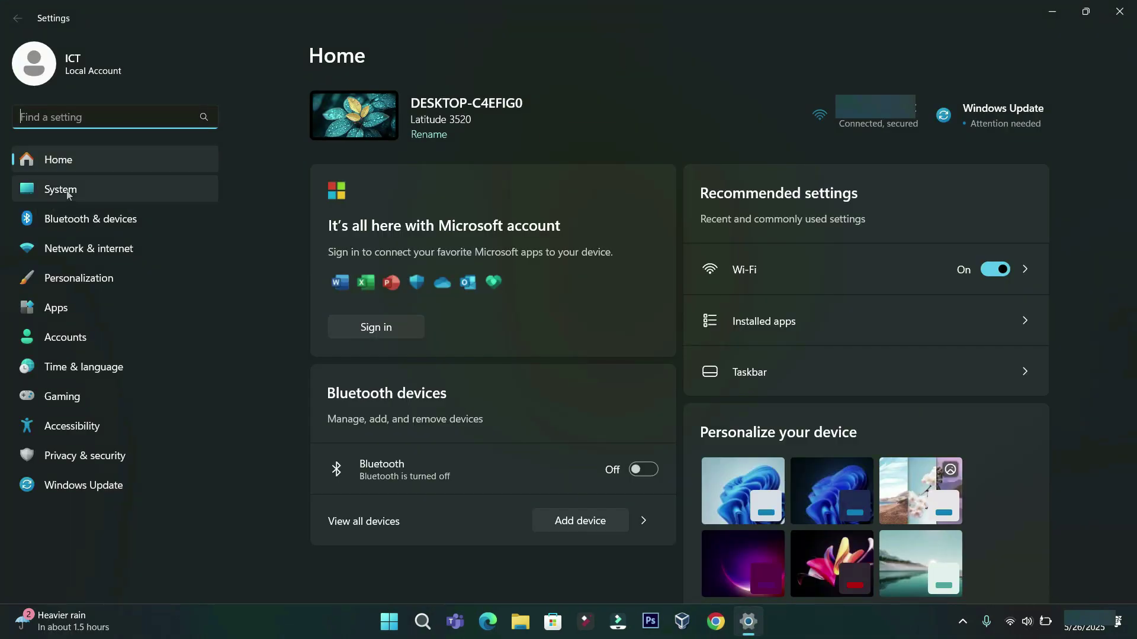
left_click(68, 190)
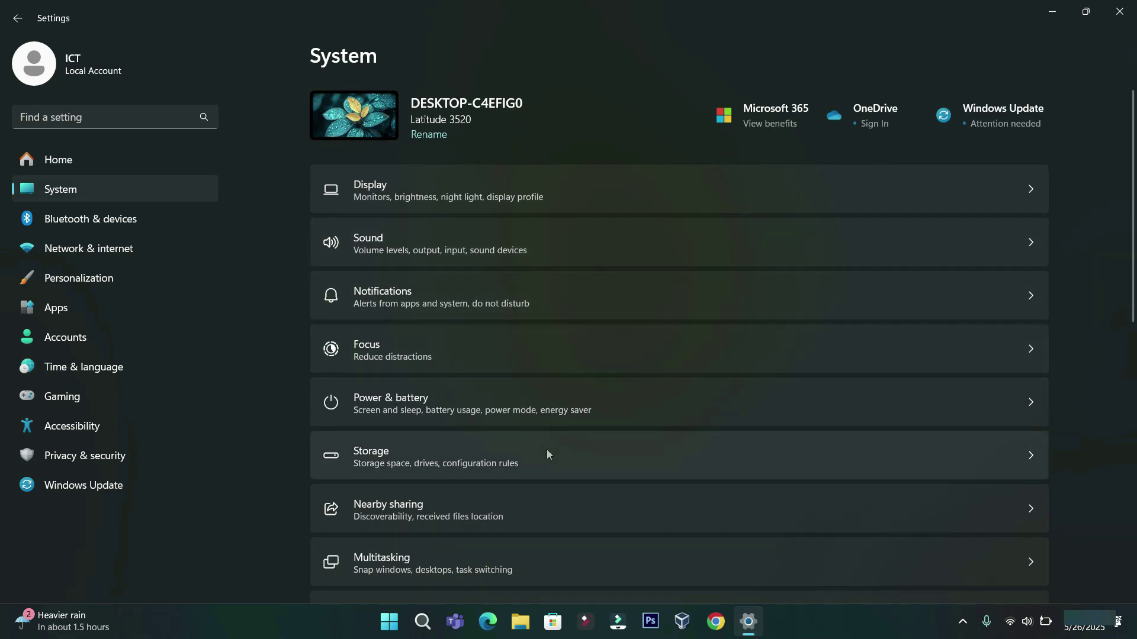
left_click(517, 505)
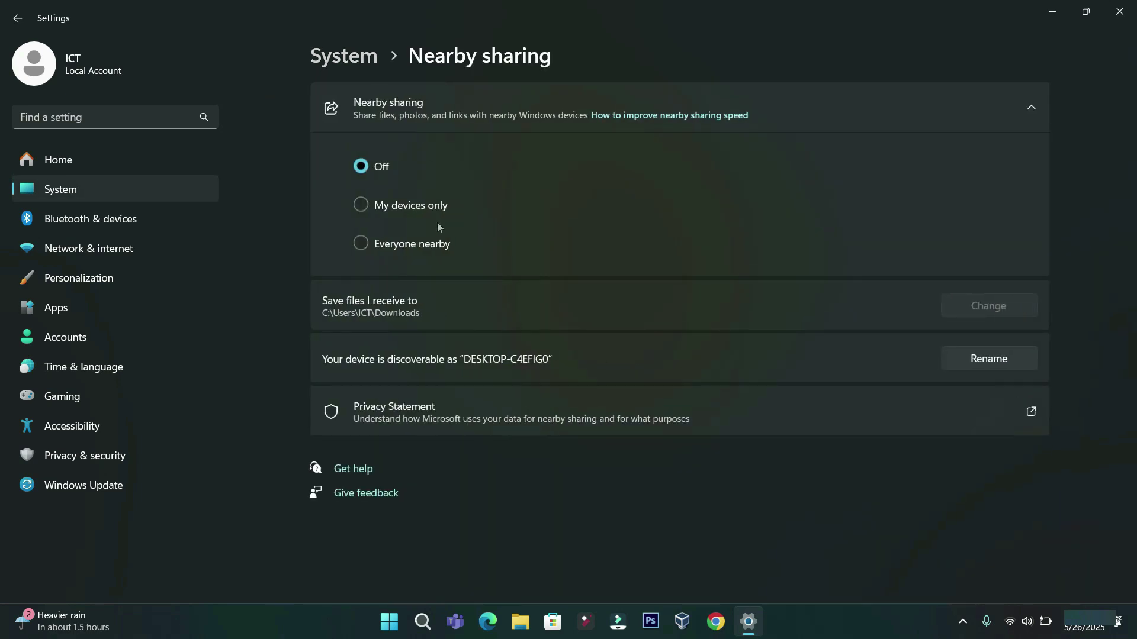
left_click(403, 247)
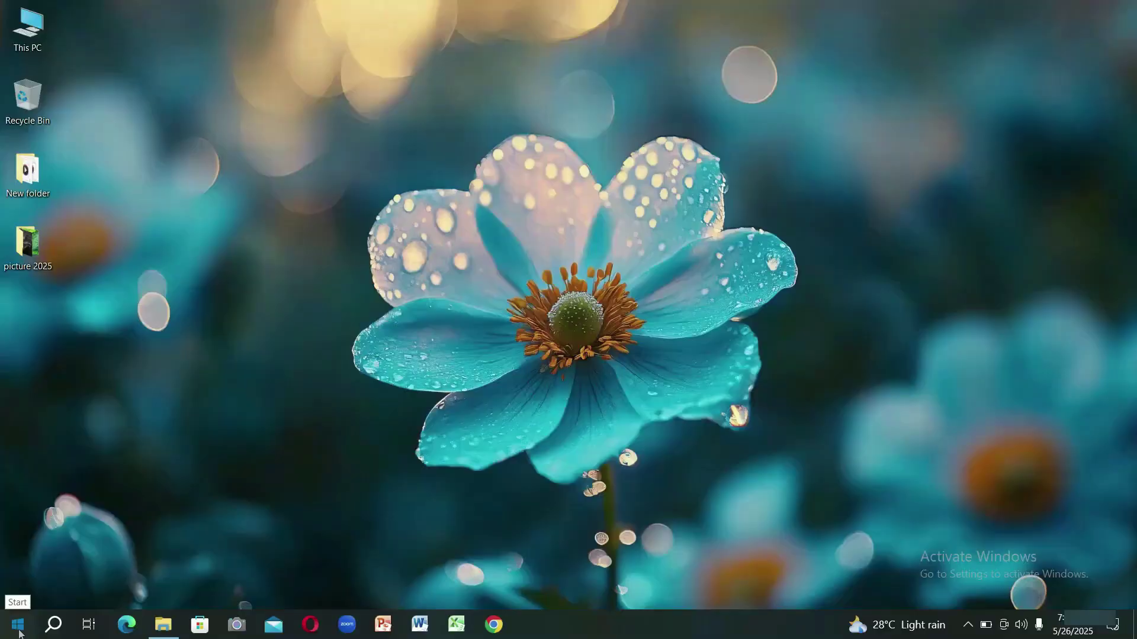
On the second laptop, switch the Nearby sharing toggle on under System > Shared experiences
left_click(18, 625)
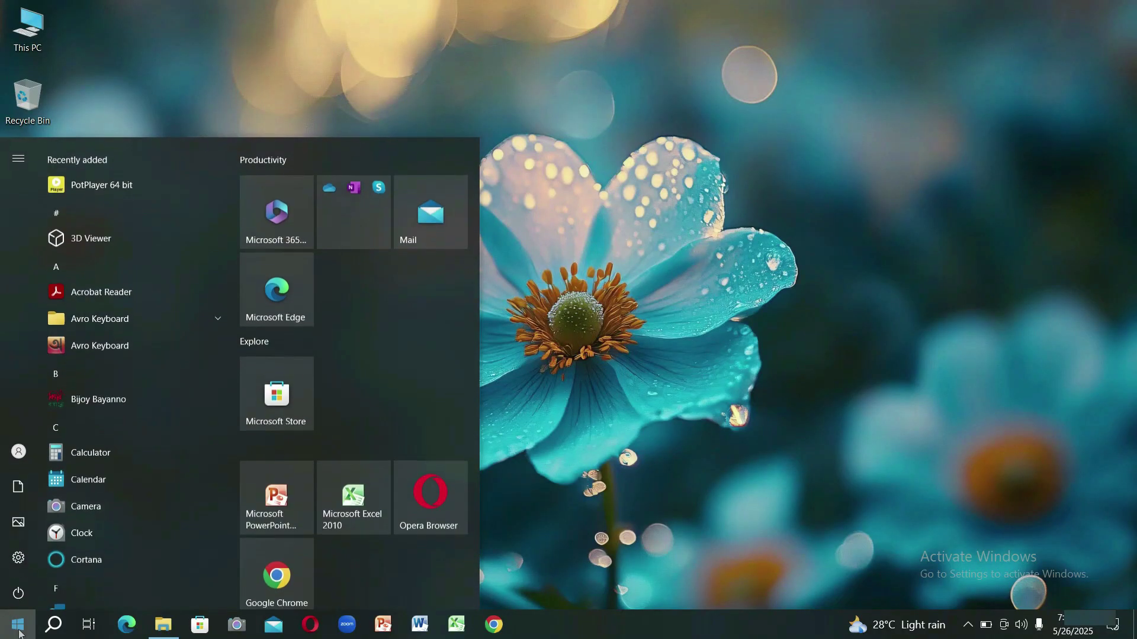
left_click(19, 556)
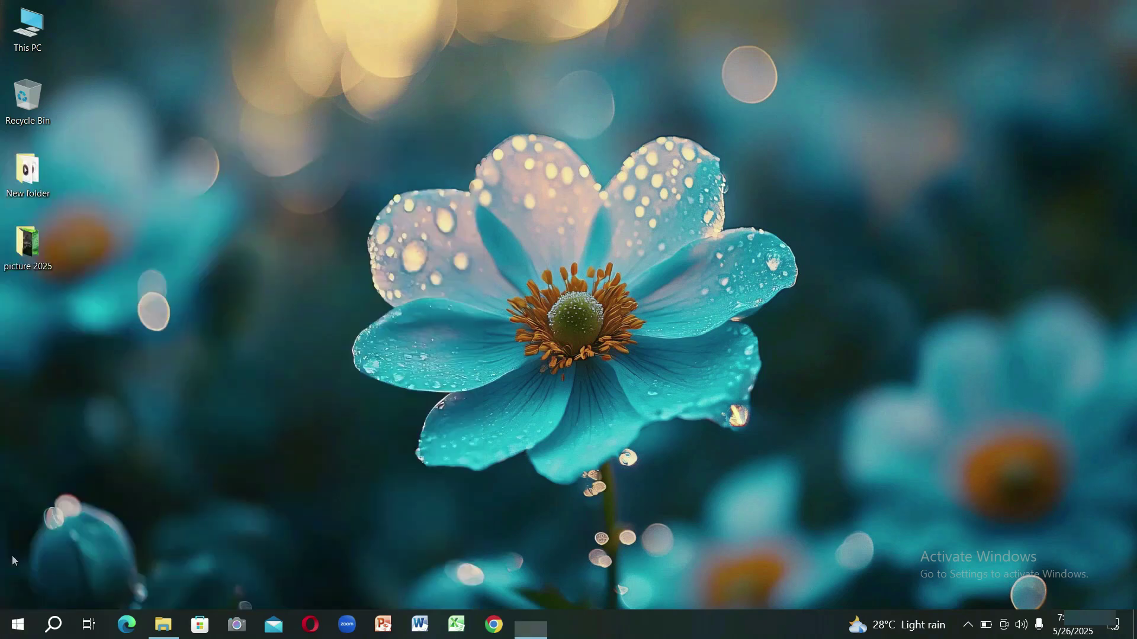
left_click(156, 243)
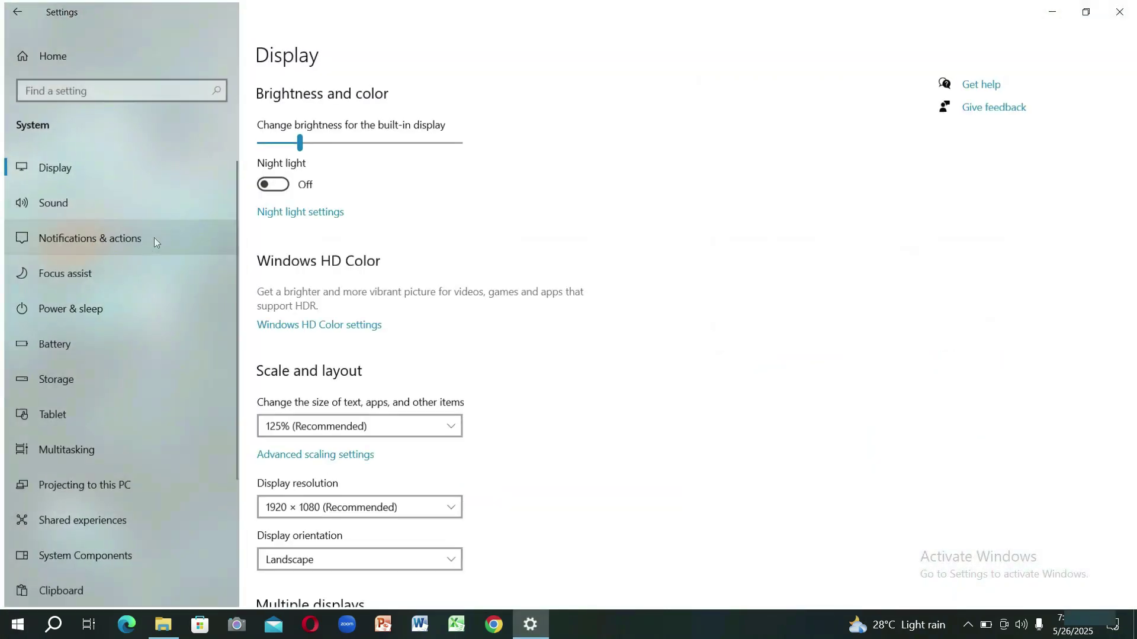
left_click(114, 524)
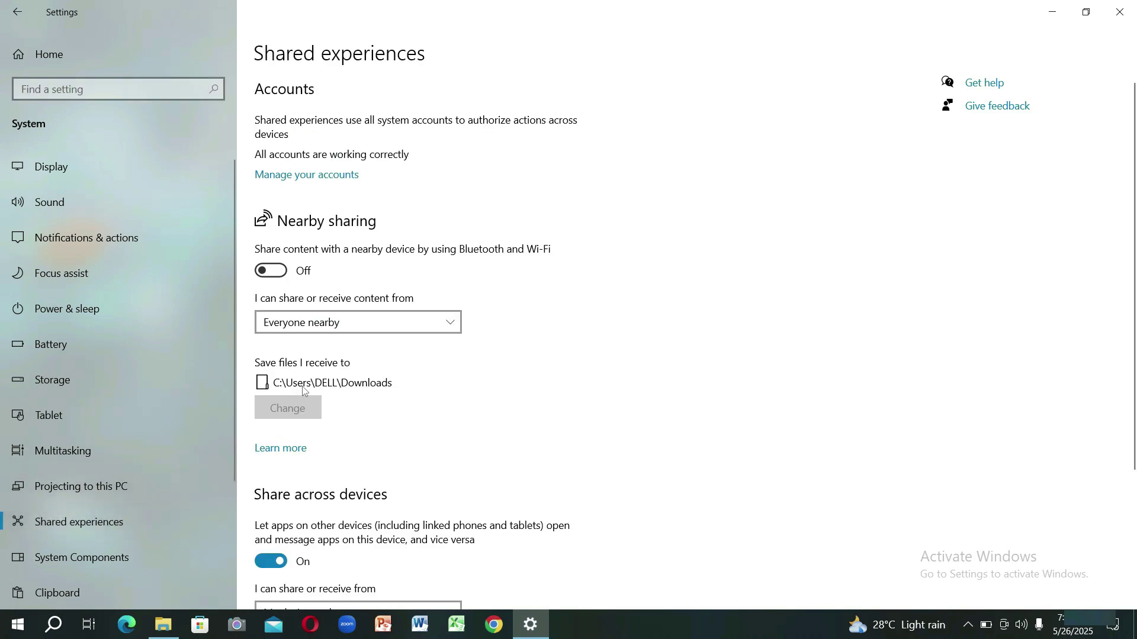
left_click(286, 270)
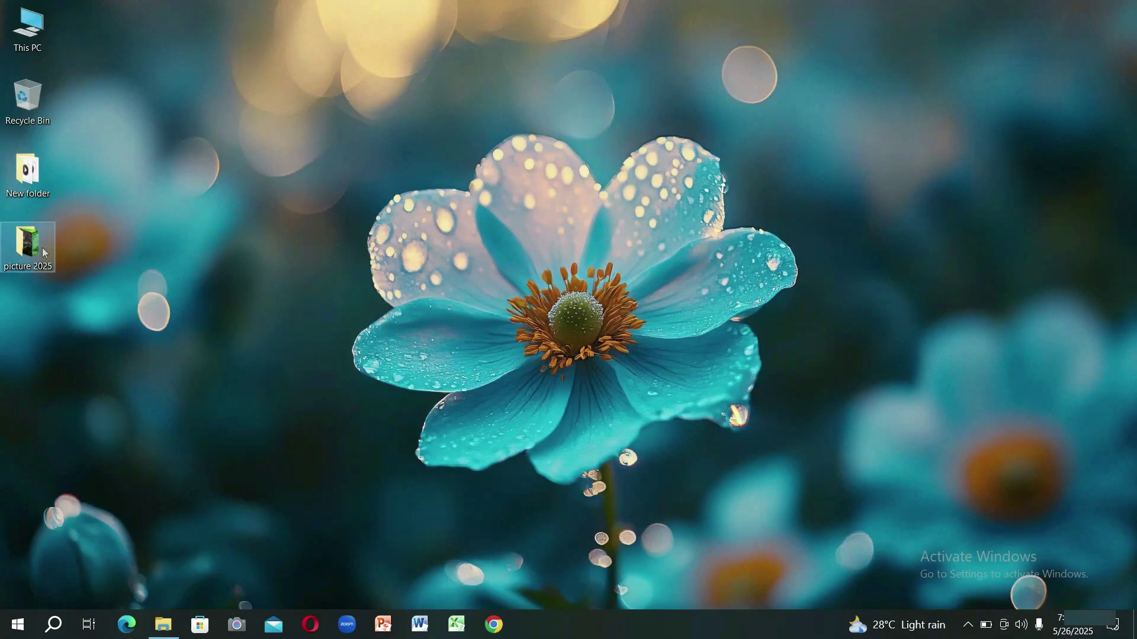
Select pictures 1 and 2 in picture 2025 and share them to the nearby DESKTOP PC
double_click(43, 253)
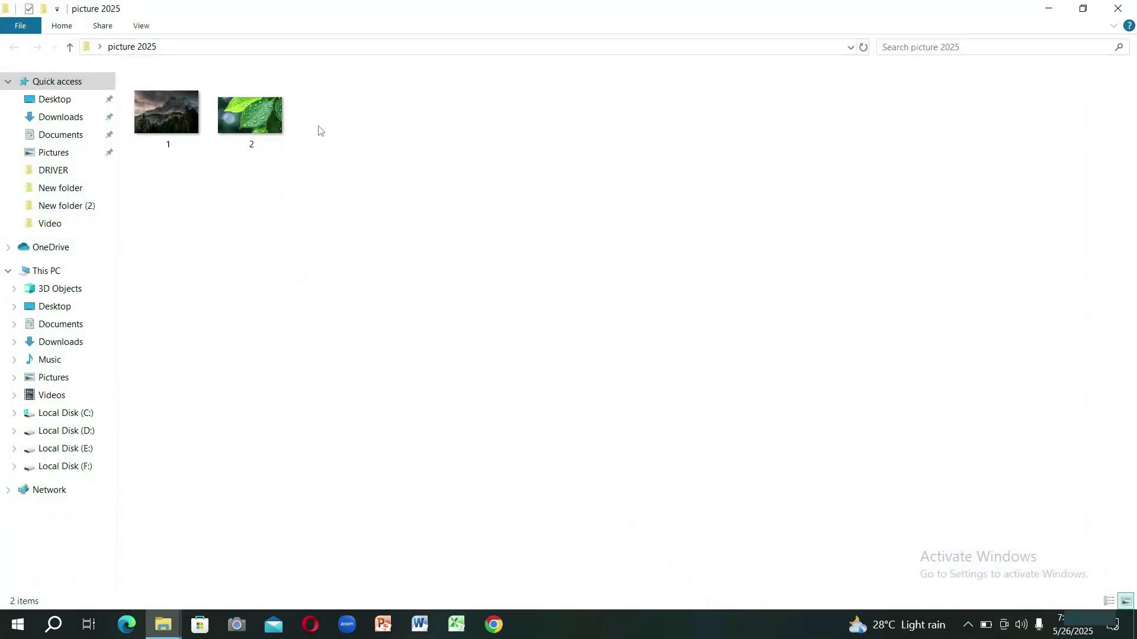
left_click_drag(320, 119, 176, 111)
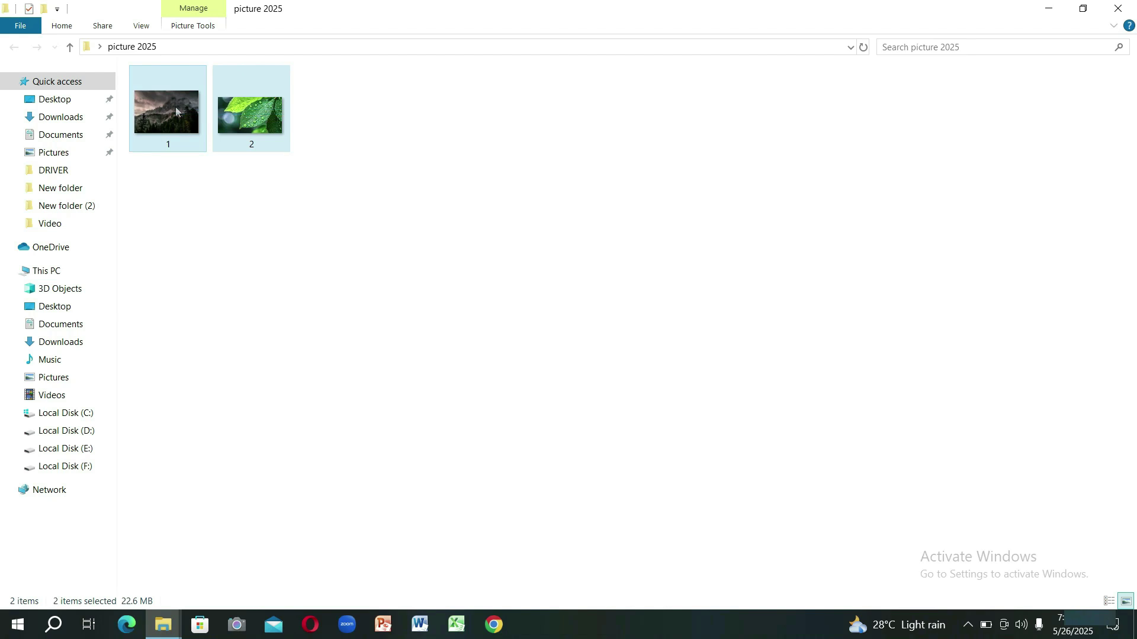
right_click(176, 111)
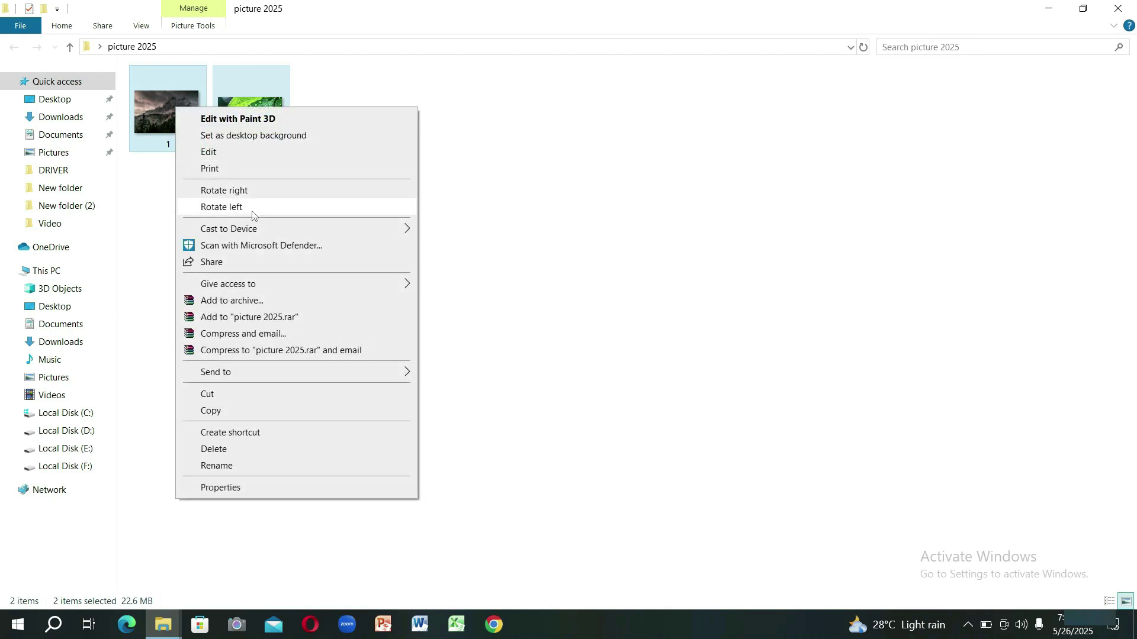
left_click(263, 272)
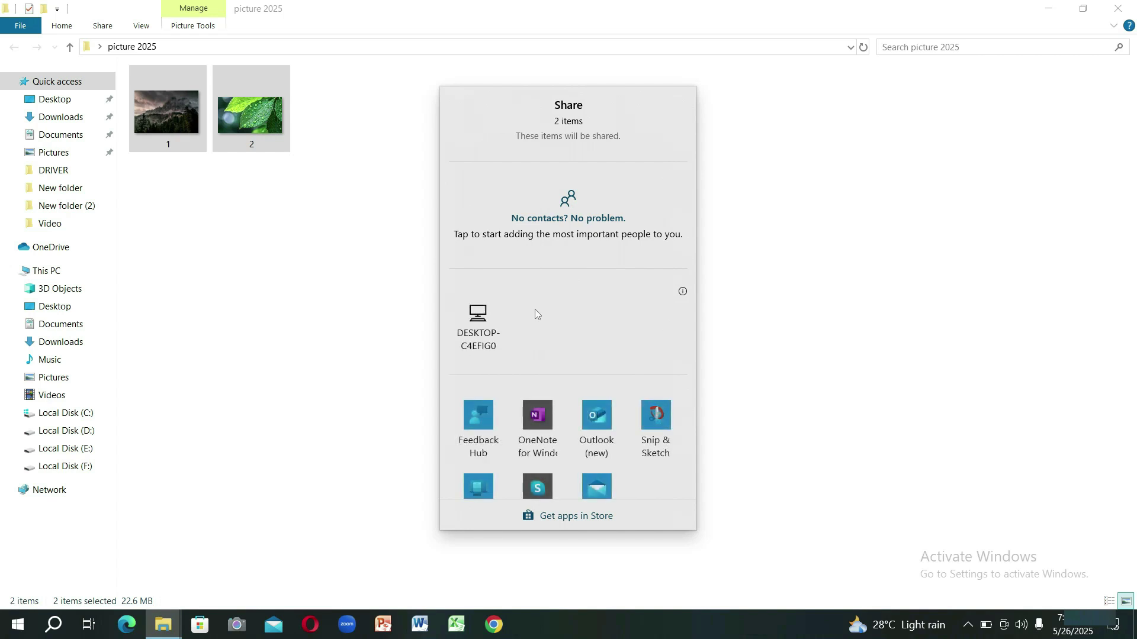
left_click(458, 322)
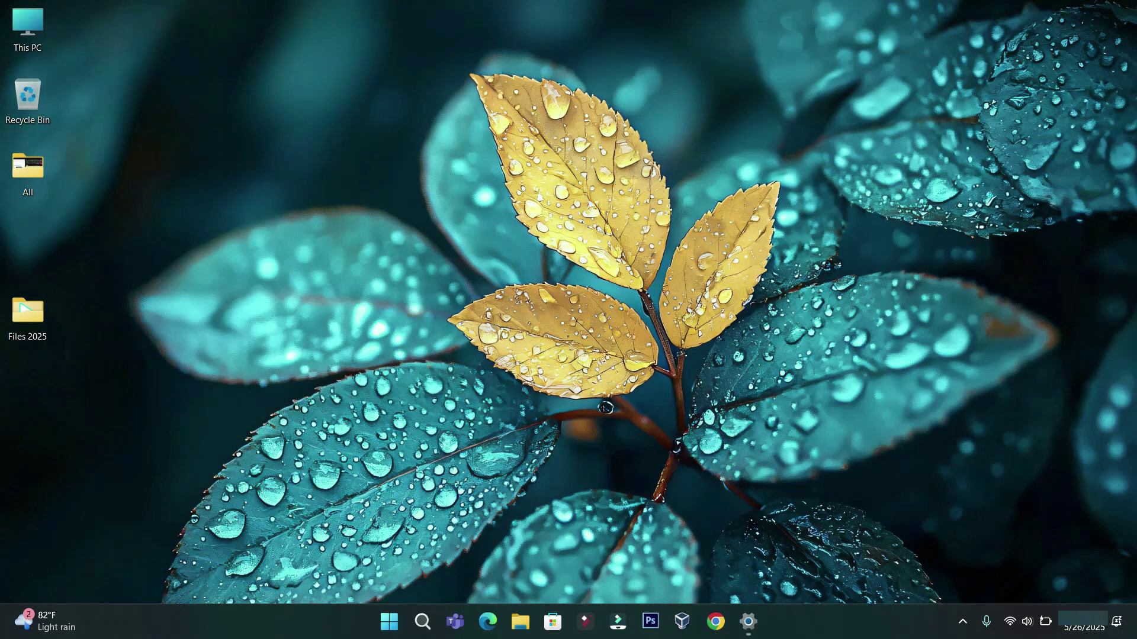
Open the notifications panel from the taskbar clock to see the incoming 2-file Nearby sharing notice
left_click(1086, 626)
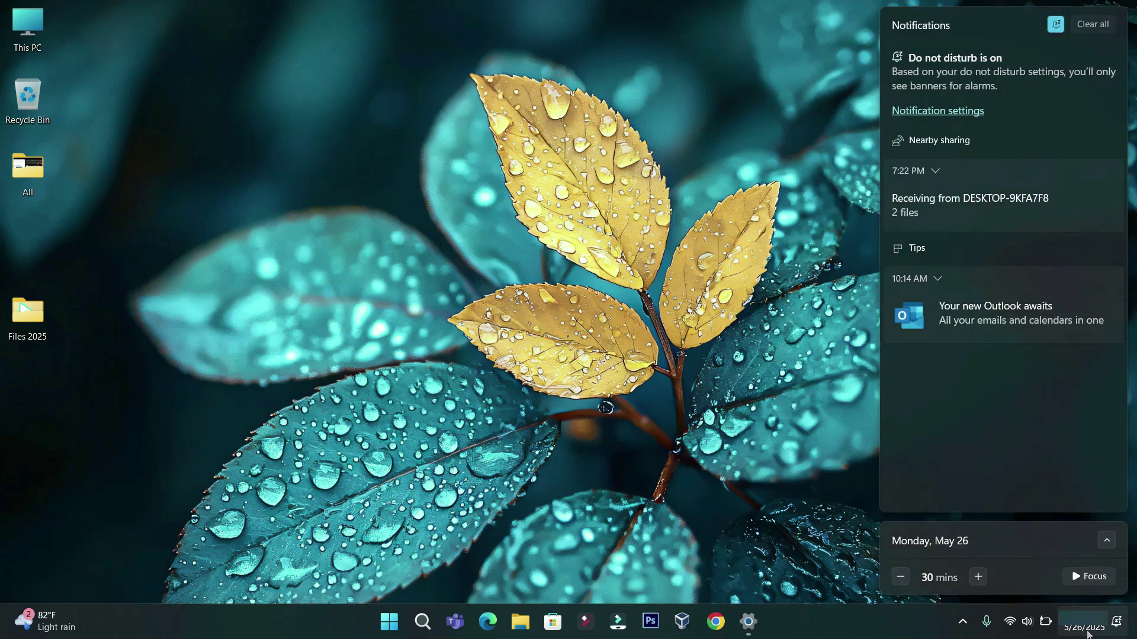